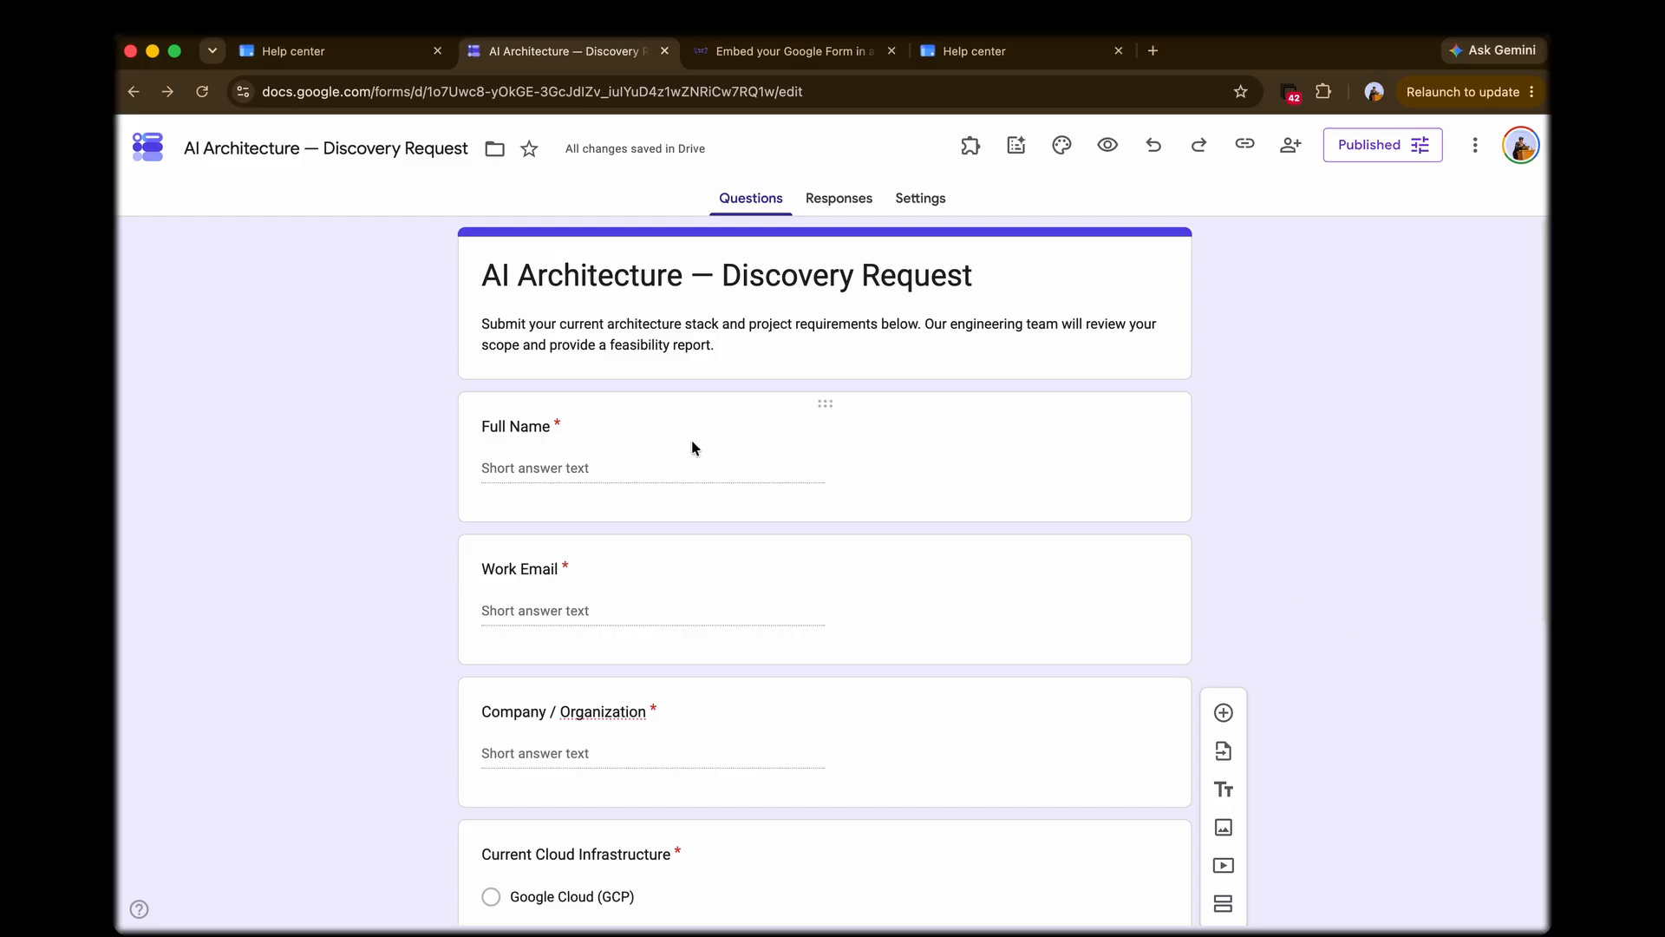
Step: Look through all the questions of the AI Architecture — Discovery Request form, from Full Name to Project Scope & AI Requirements
scroll(730, 436, down, 2)
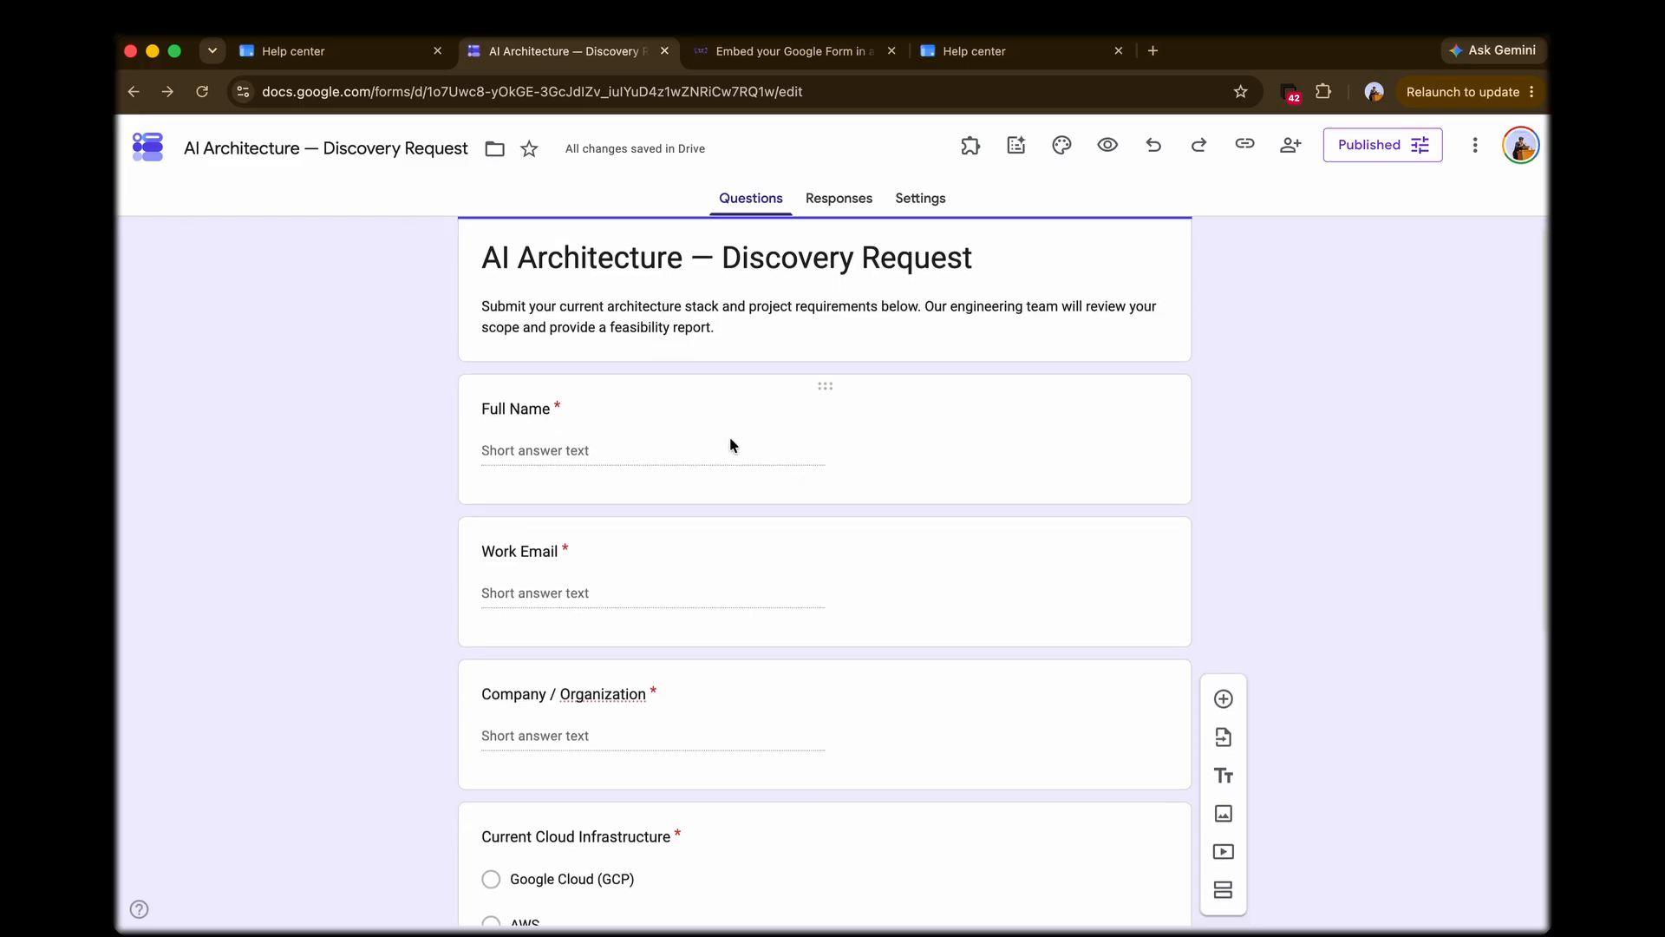
scroll(643, 600, down, 3)
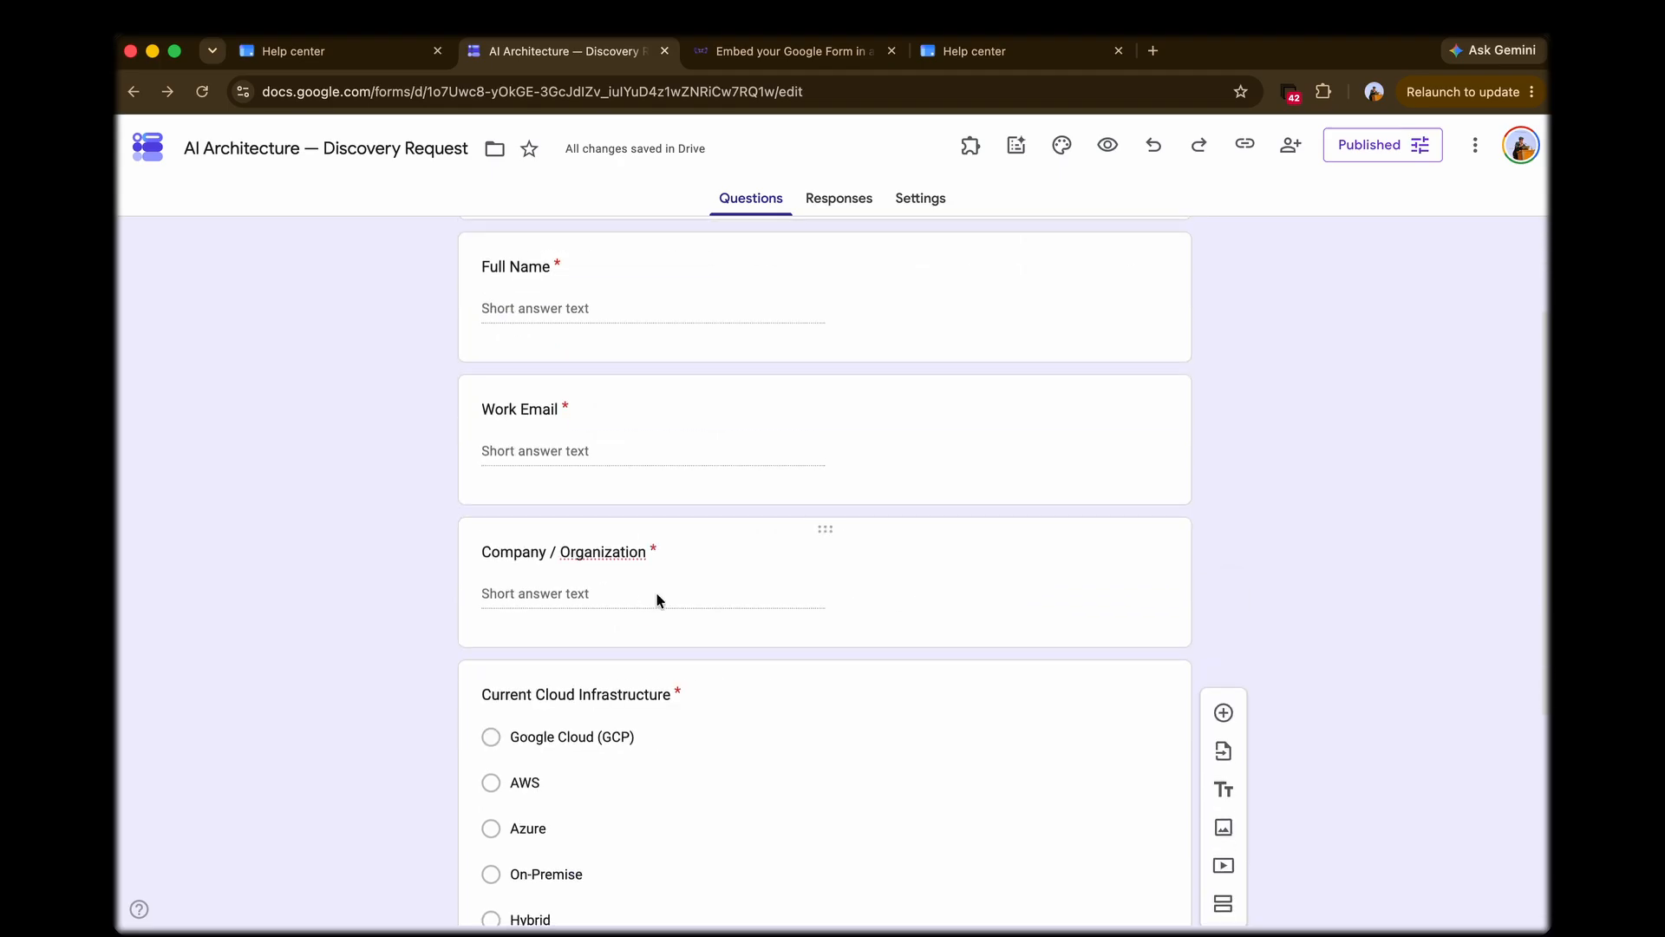
scroll(725, 621, down, 5)
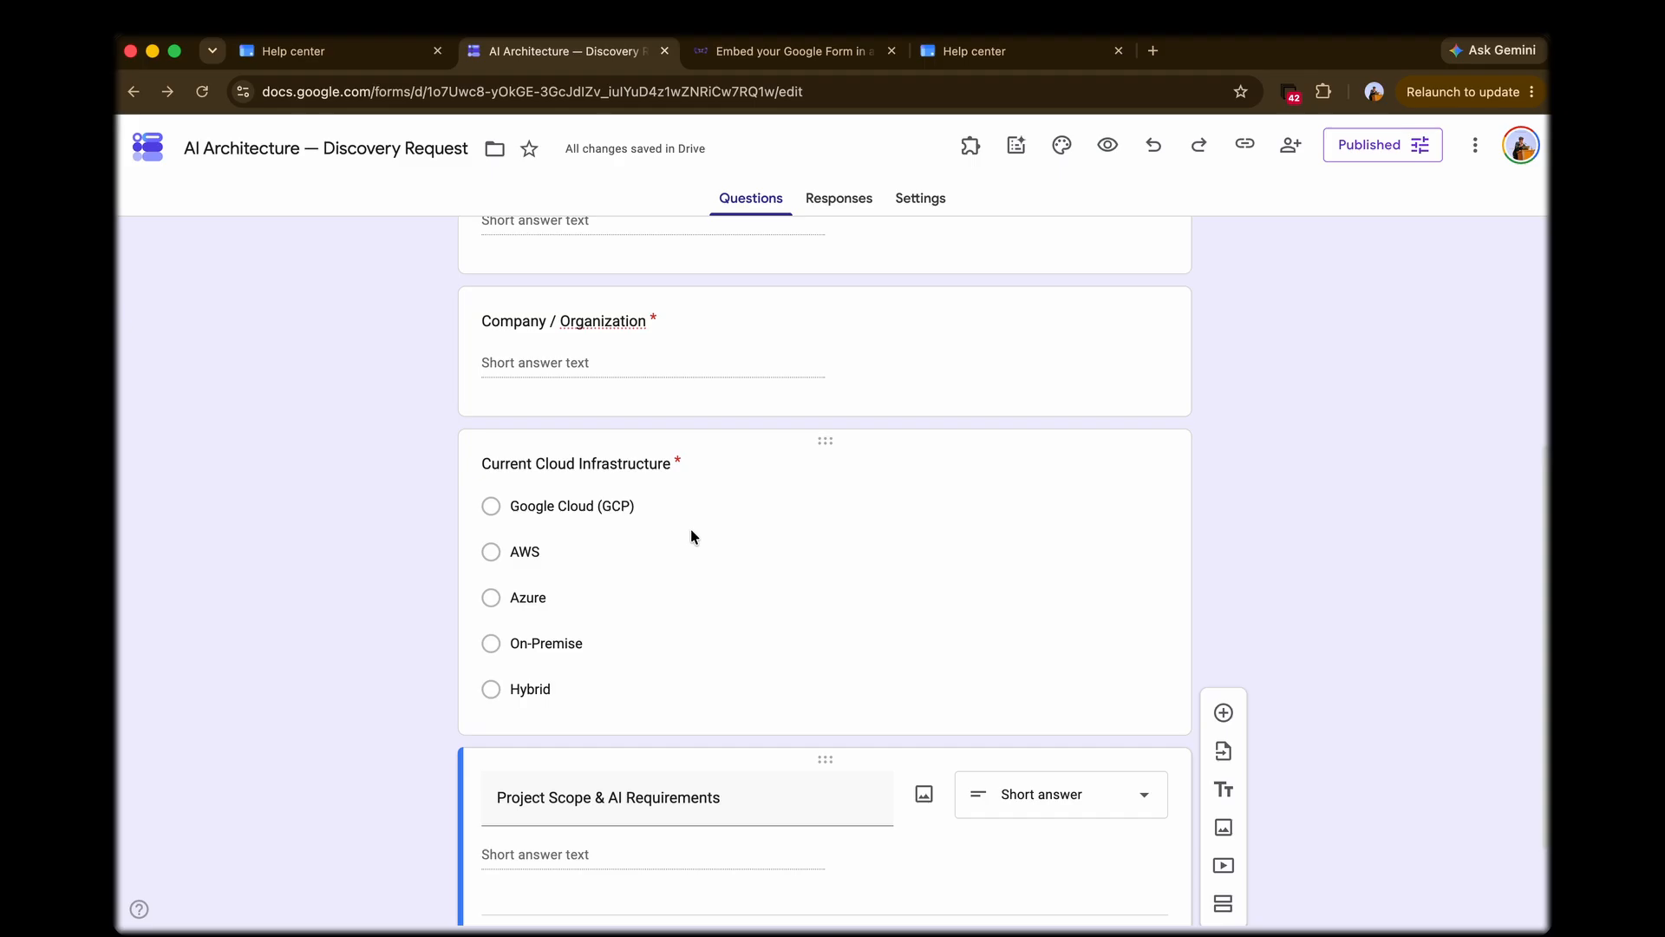
scroll(691, 531, down, 3)
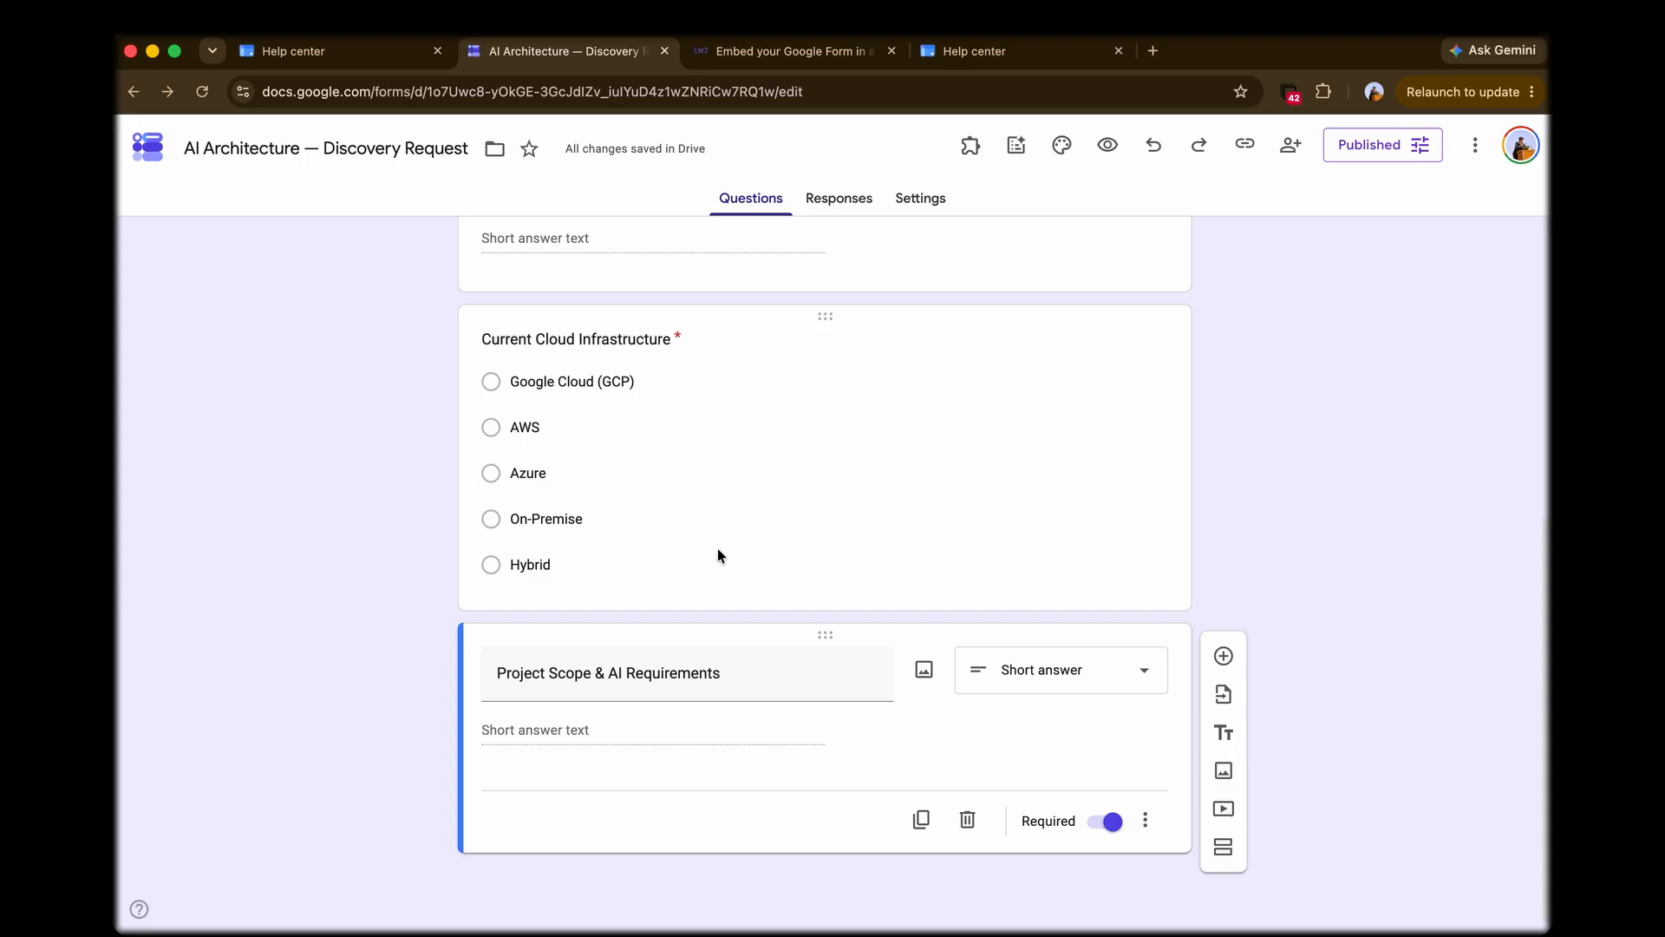
scroll(859, 477, up, 11)
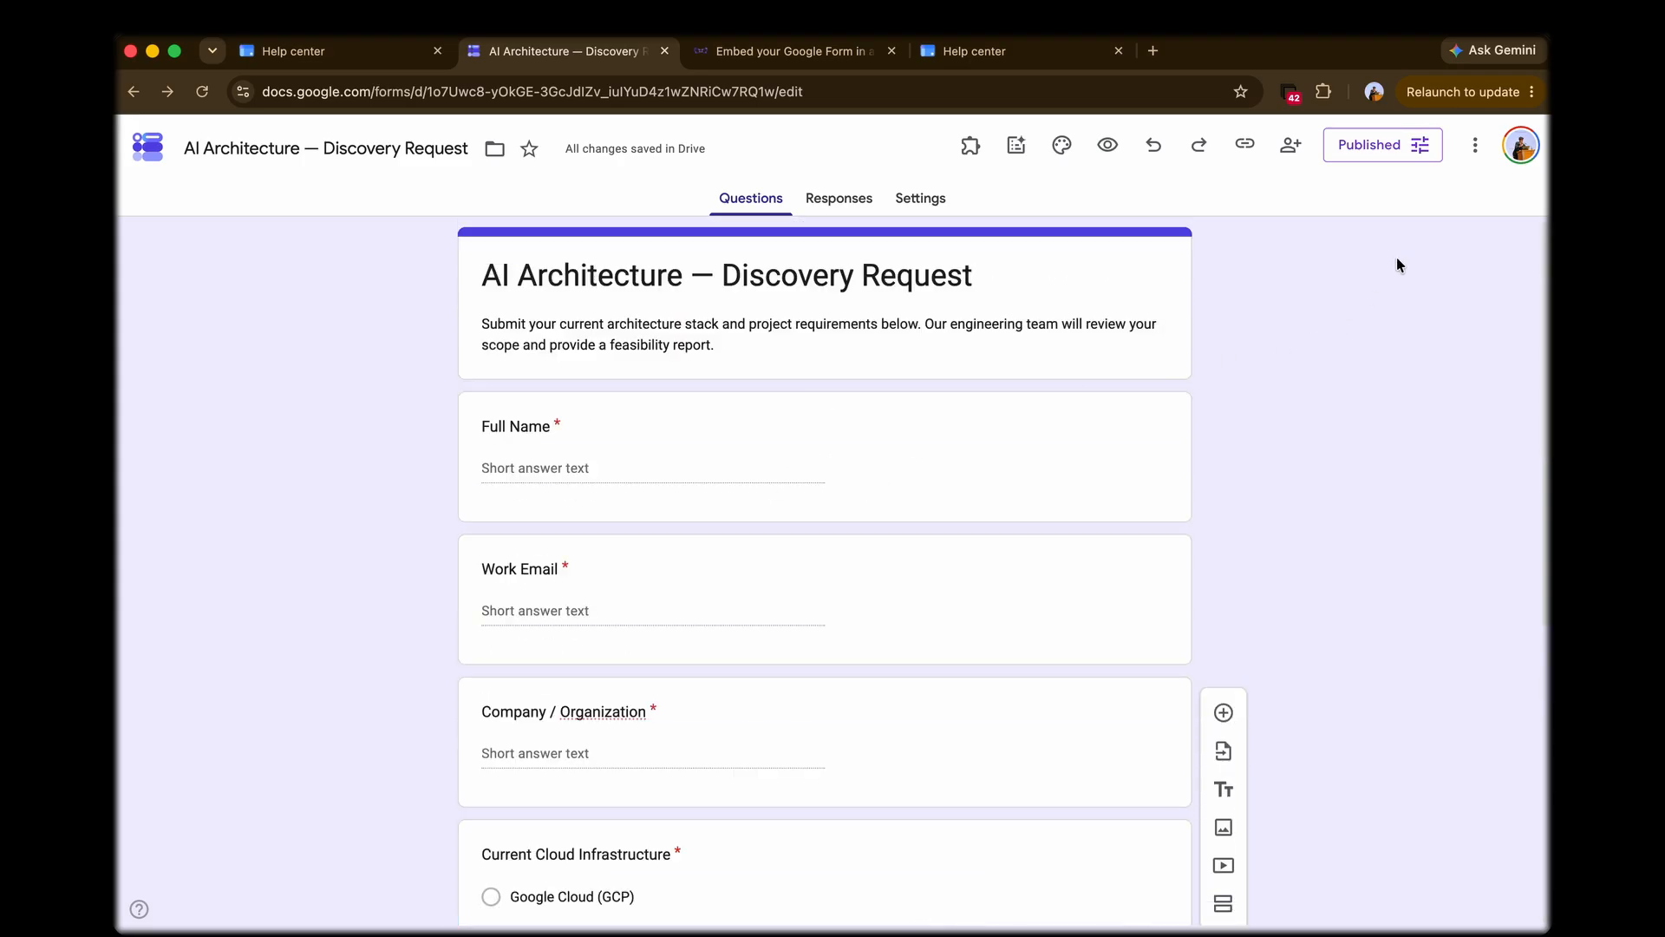
Step: Copy the form's full responder link from its published options and save those options
click(1402, 146)
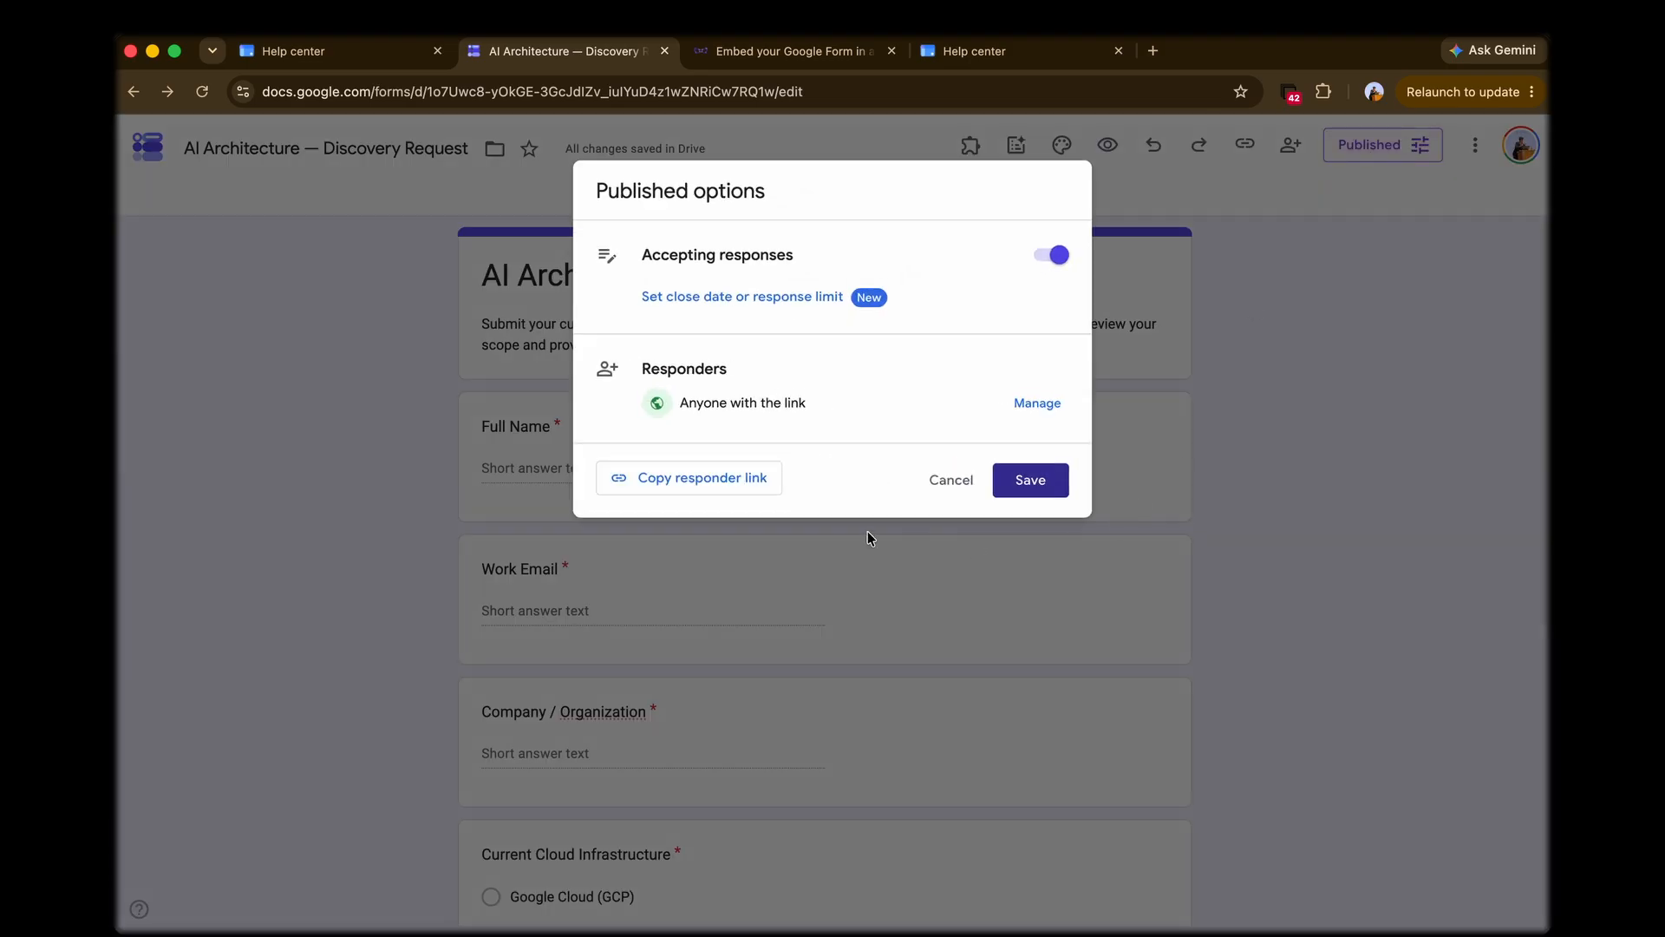
click(1339, 152)
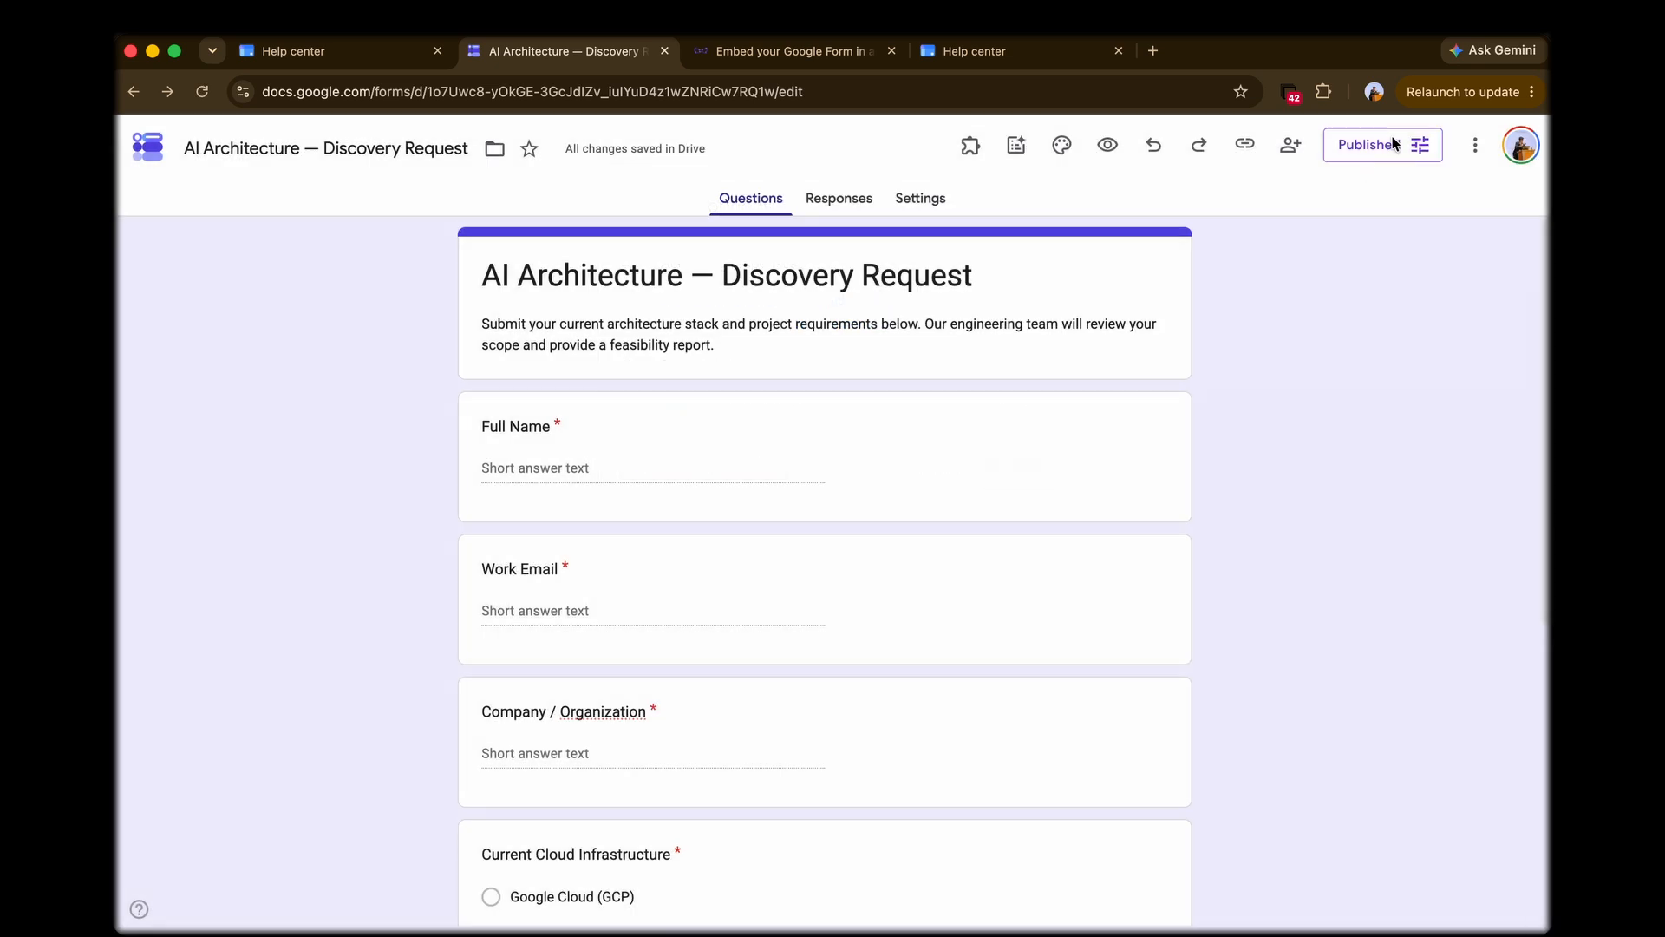
click(1378, 153)
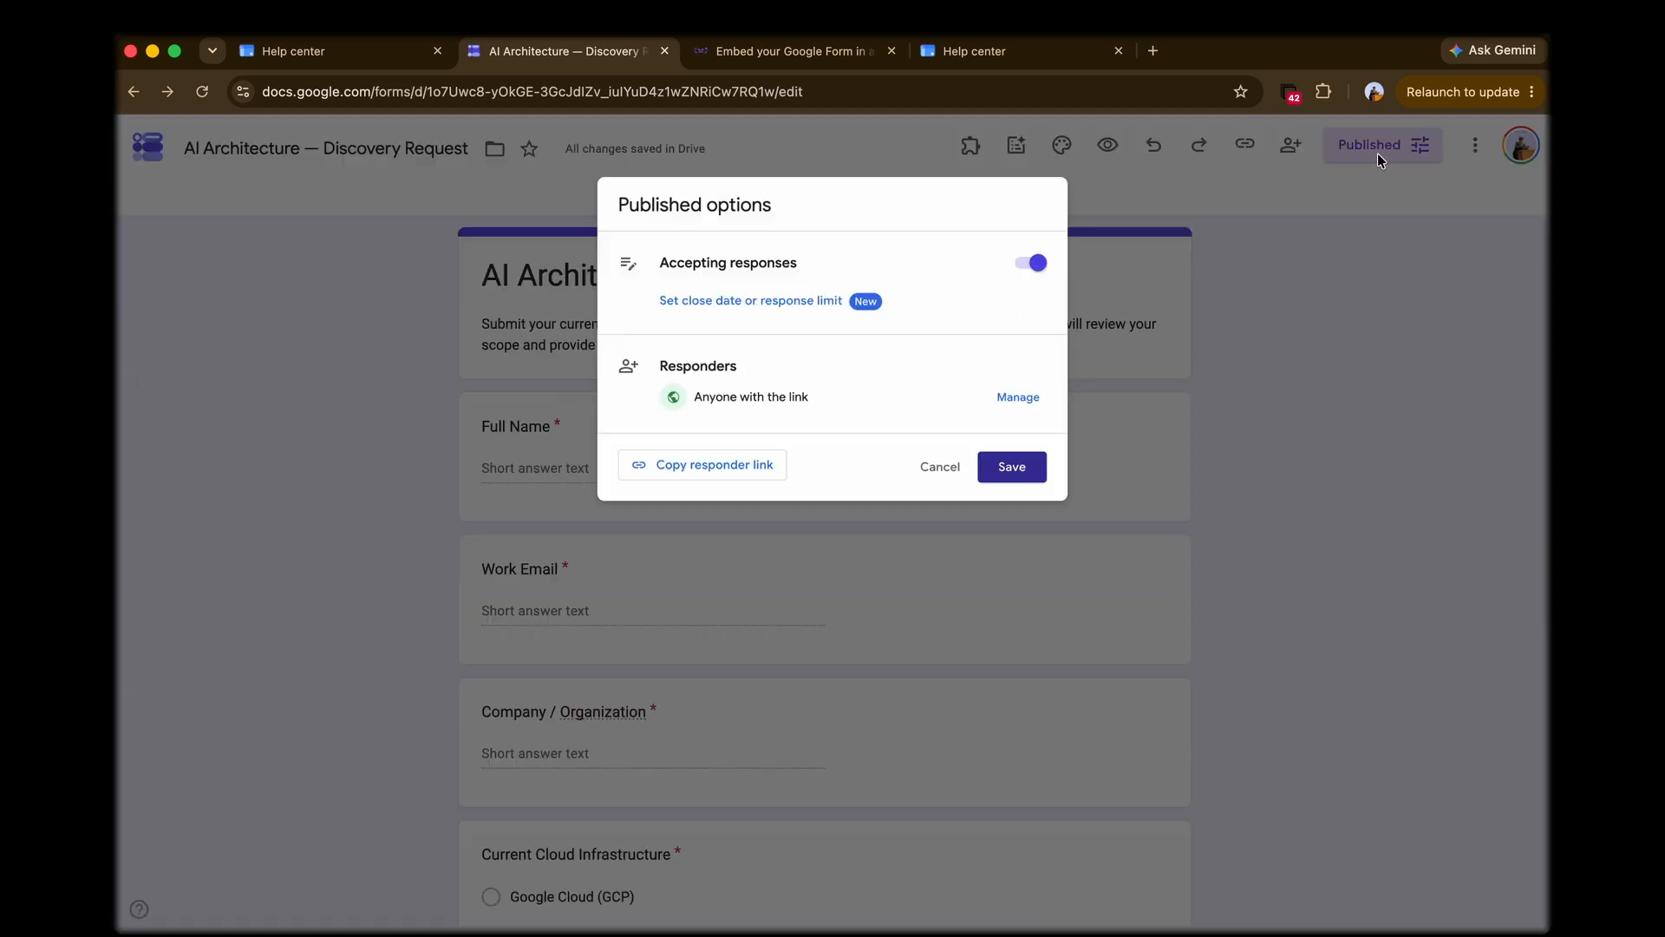
click(753, 489)
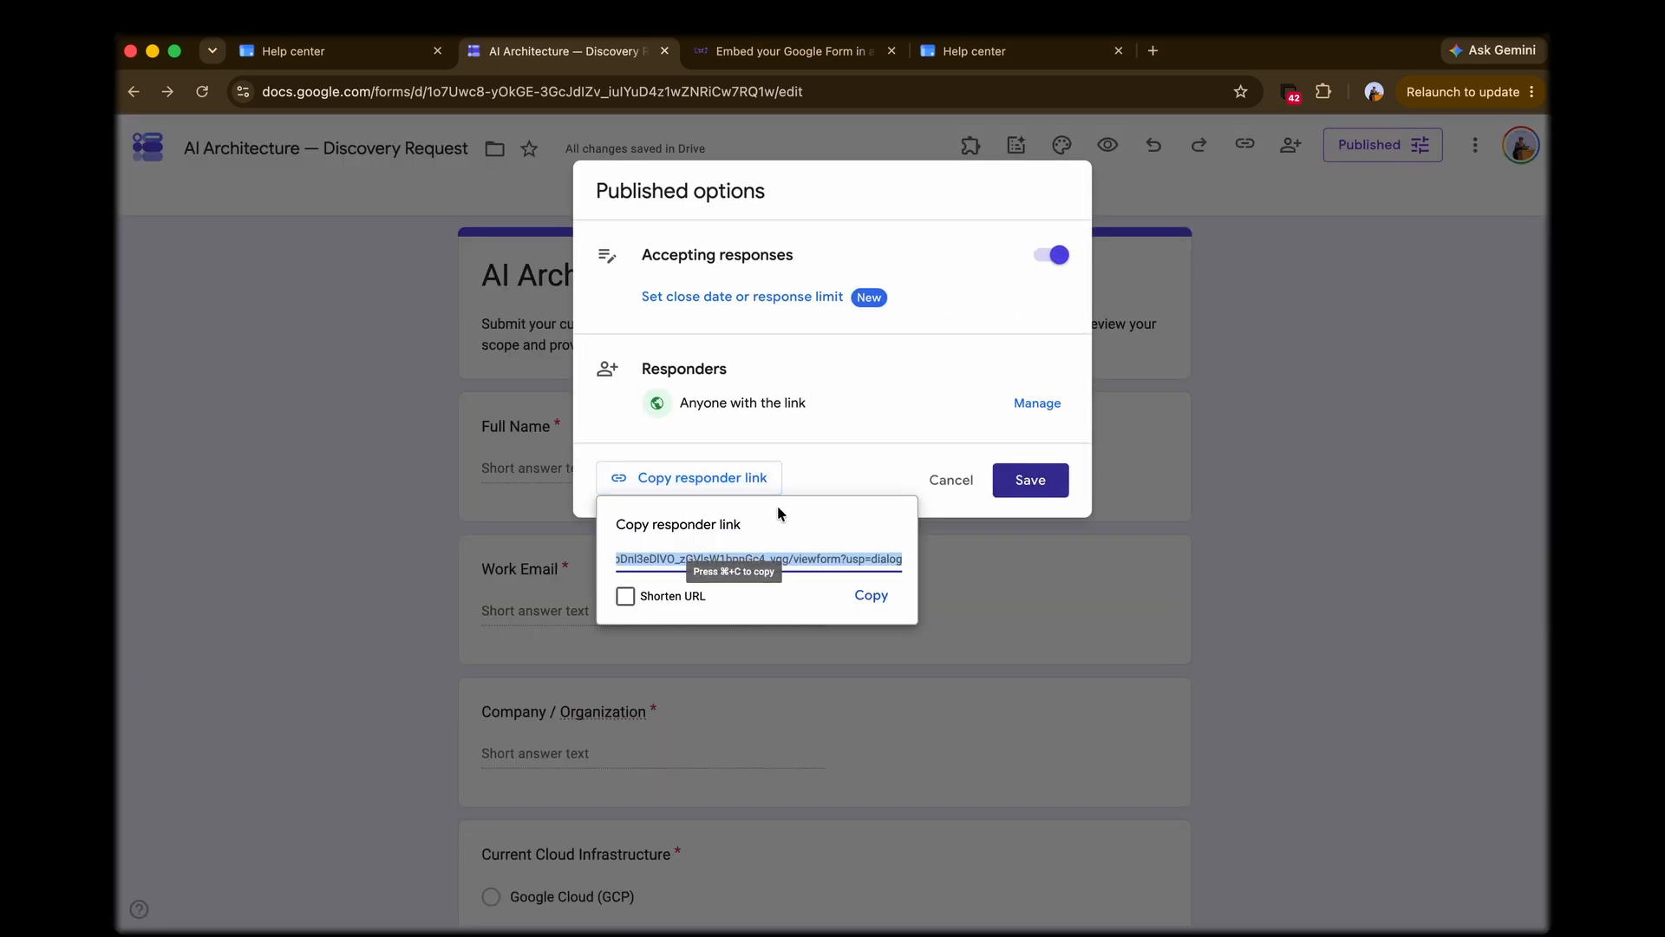
click(885, 598)
click(1044, 499)
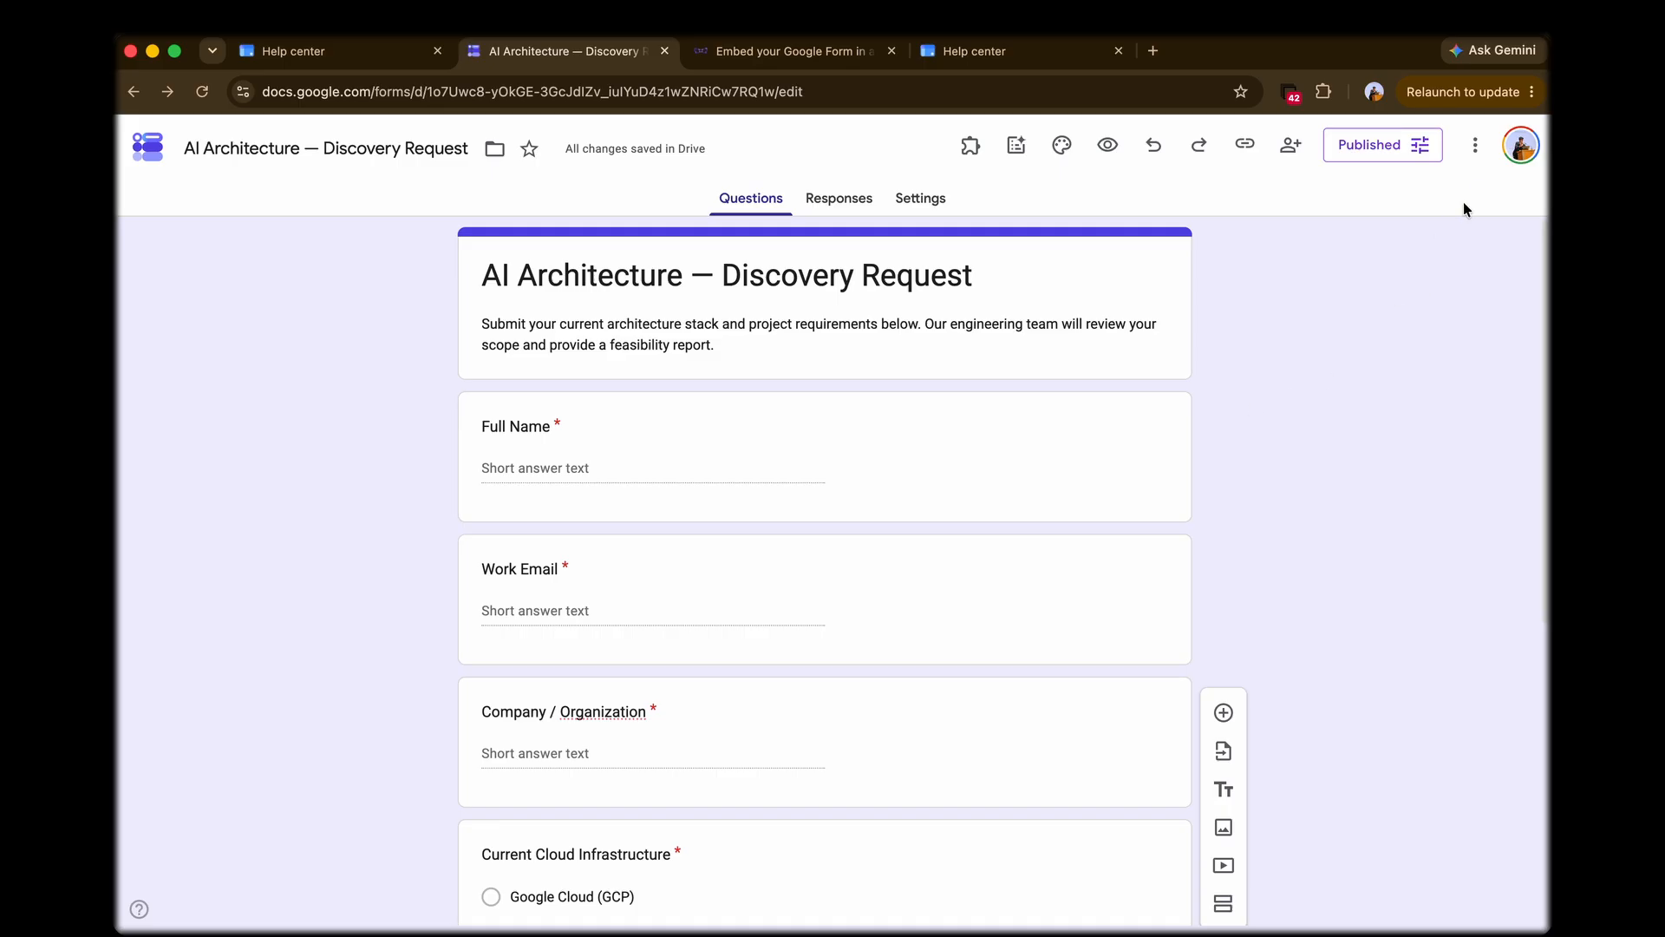
Step: View the form's Embed HTML code with its width and height settings, and close it without copying
click(1474, 145)
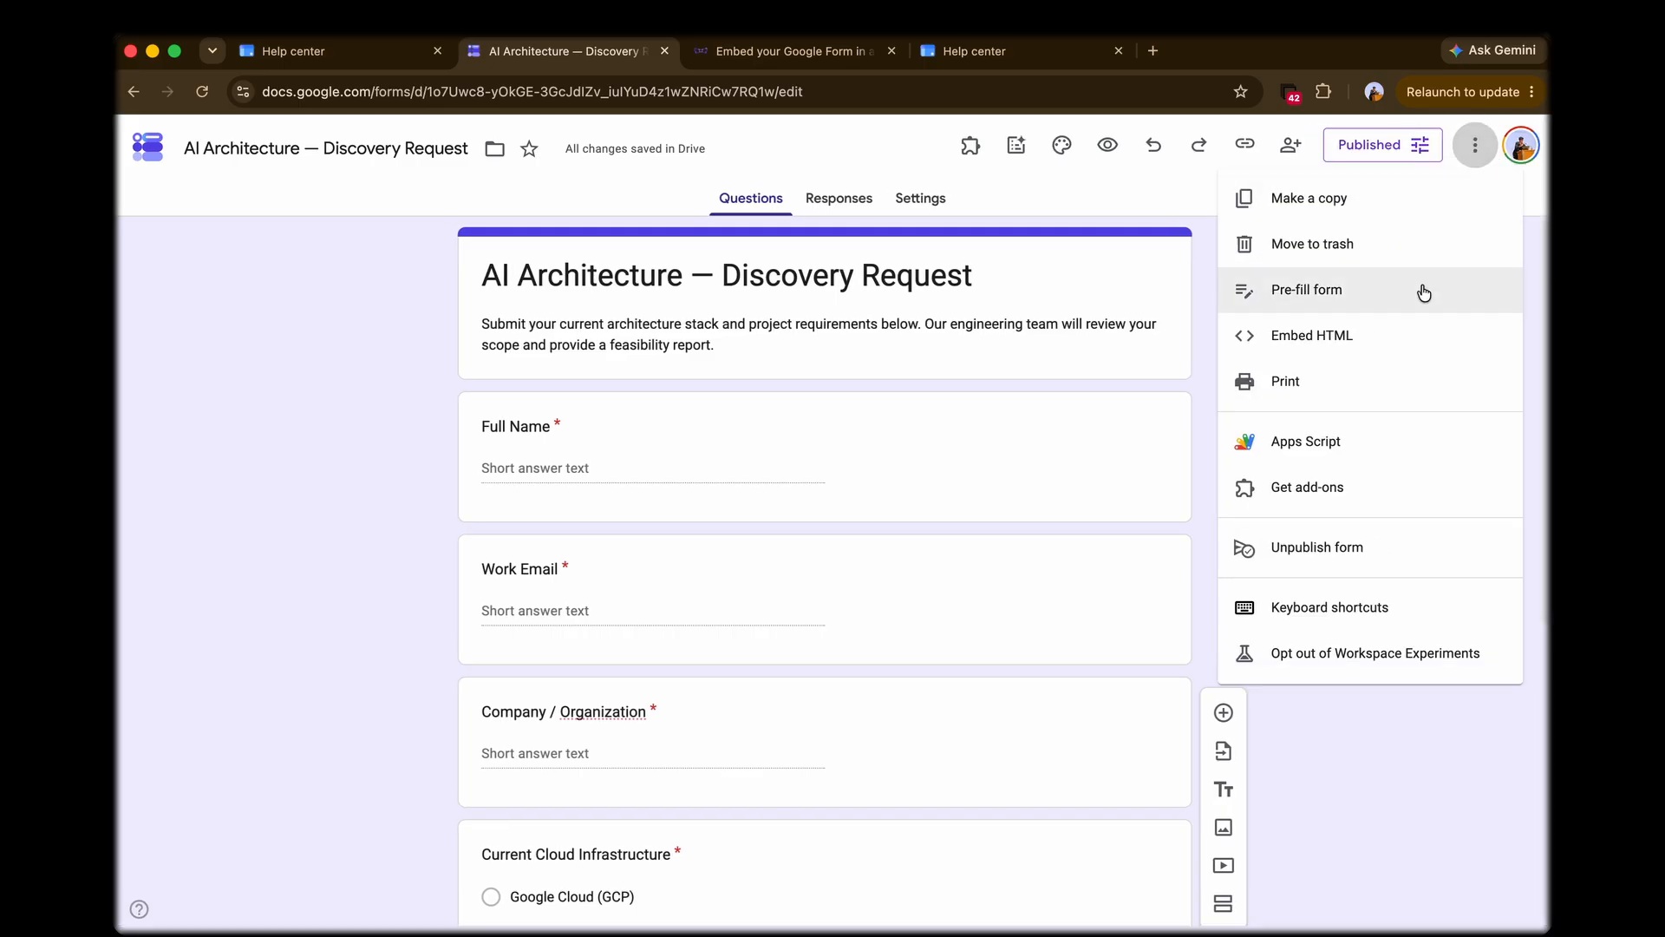
click(1403, 332)
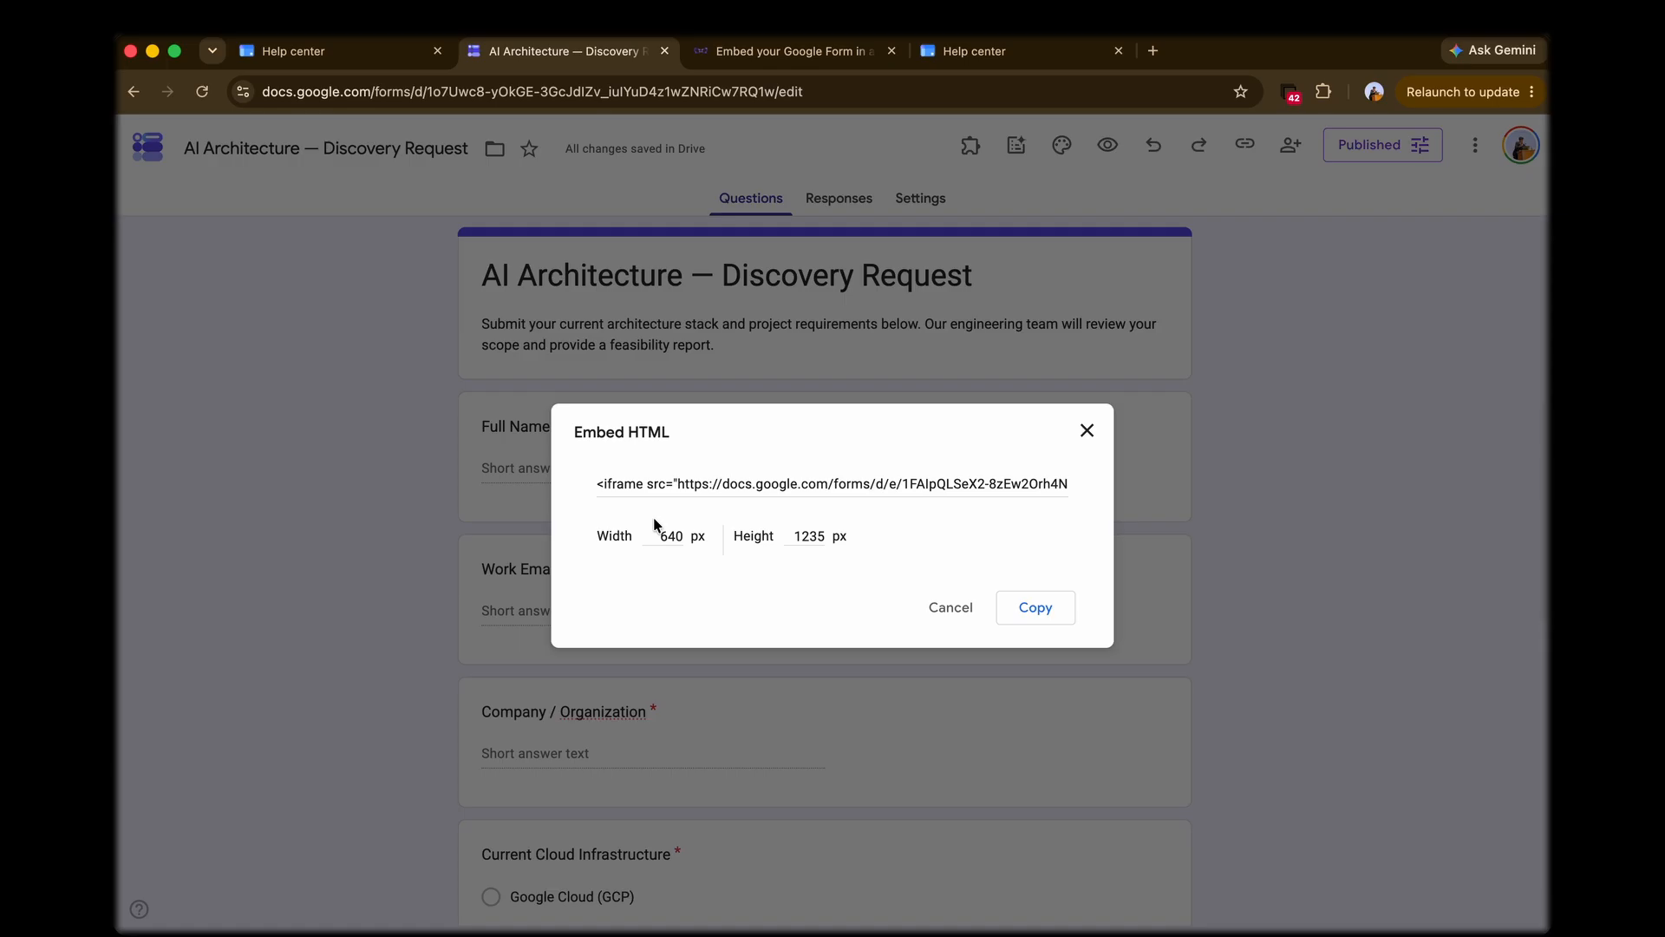
click(937, 612)
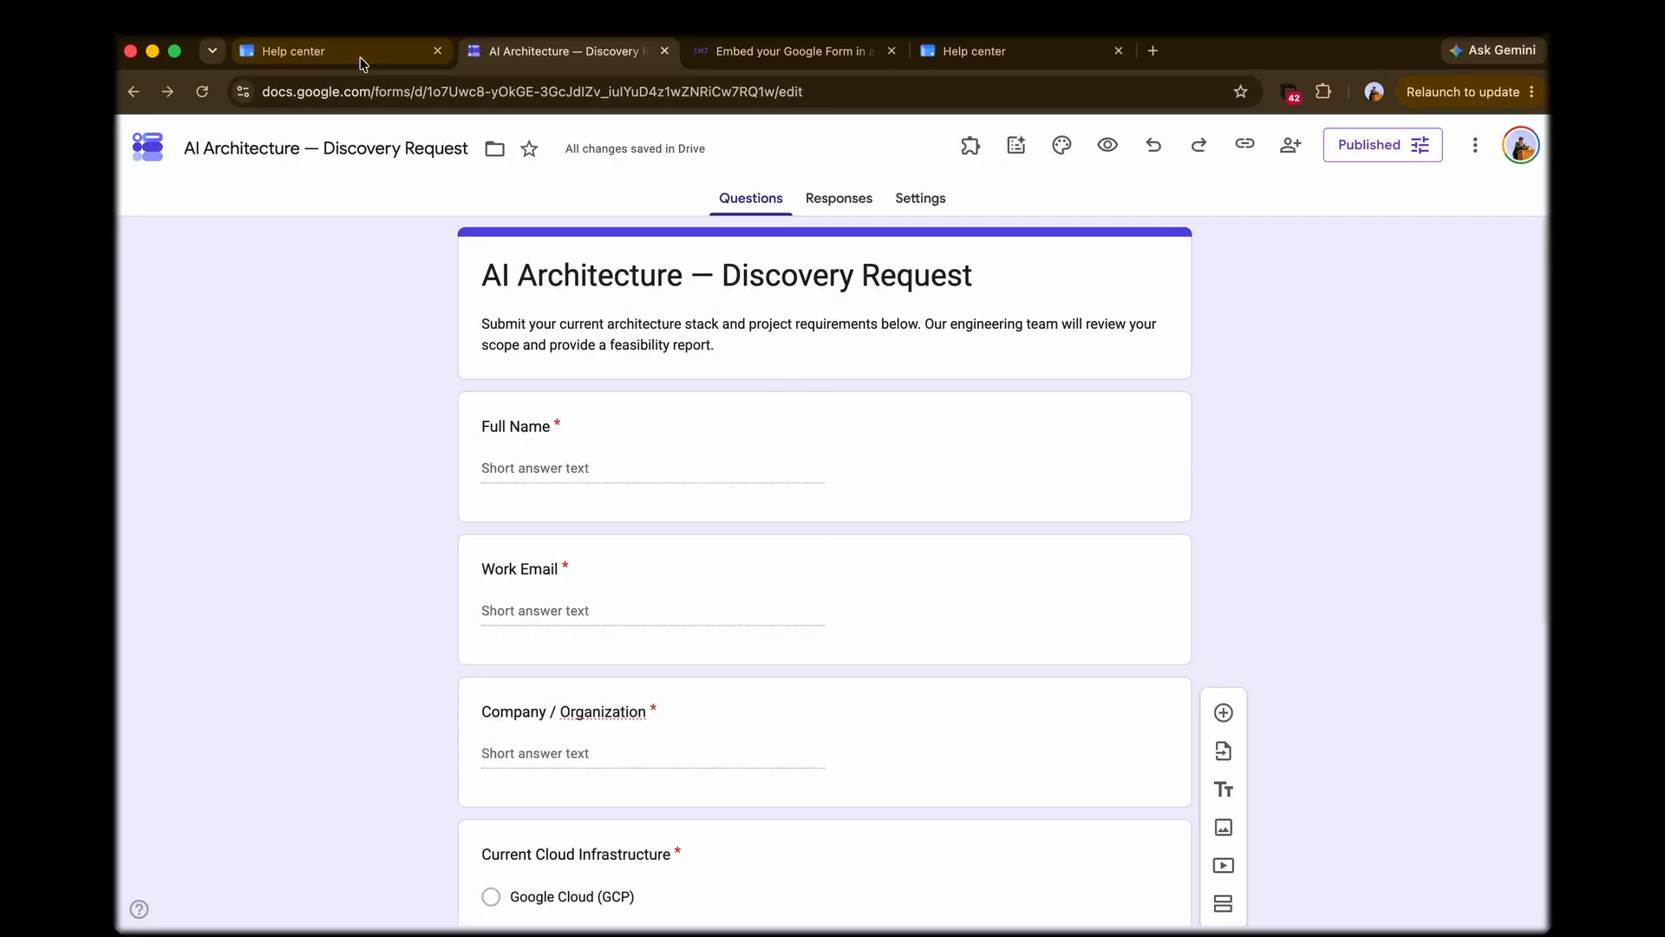
Step: Switch to the published Help center site and examine how the embedded Google Form looks down to its submit area
click(363, 59)
scroll(1089, 588, down, 4)
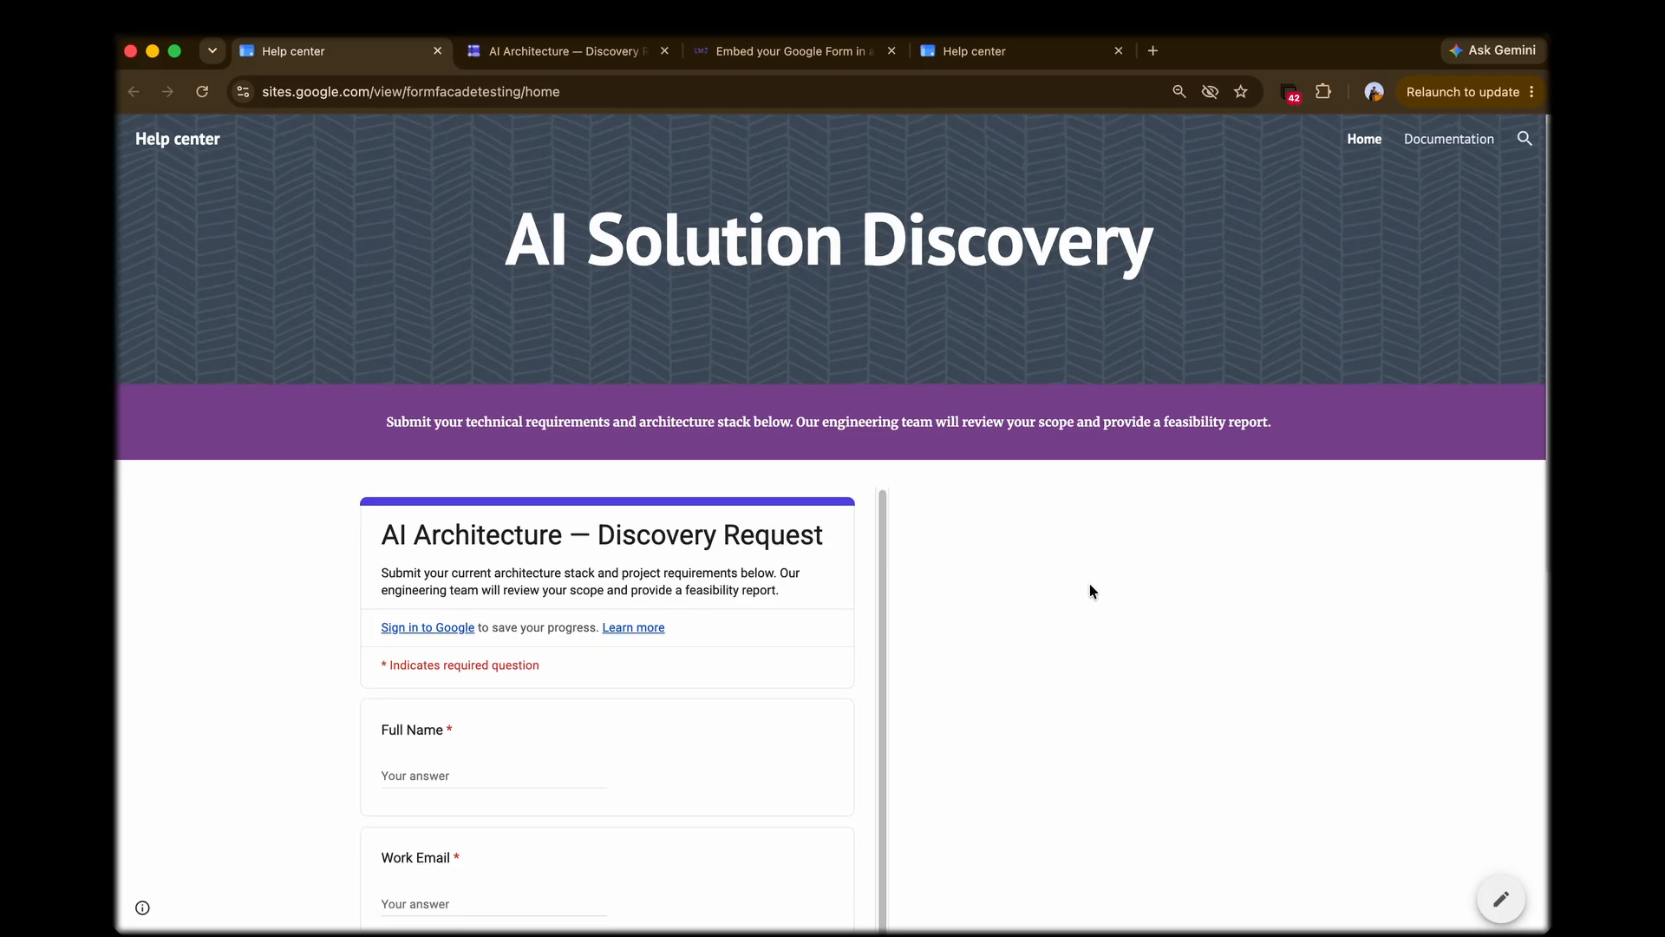
scroll(1091, 590, down, 2)
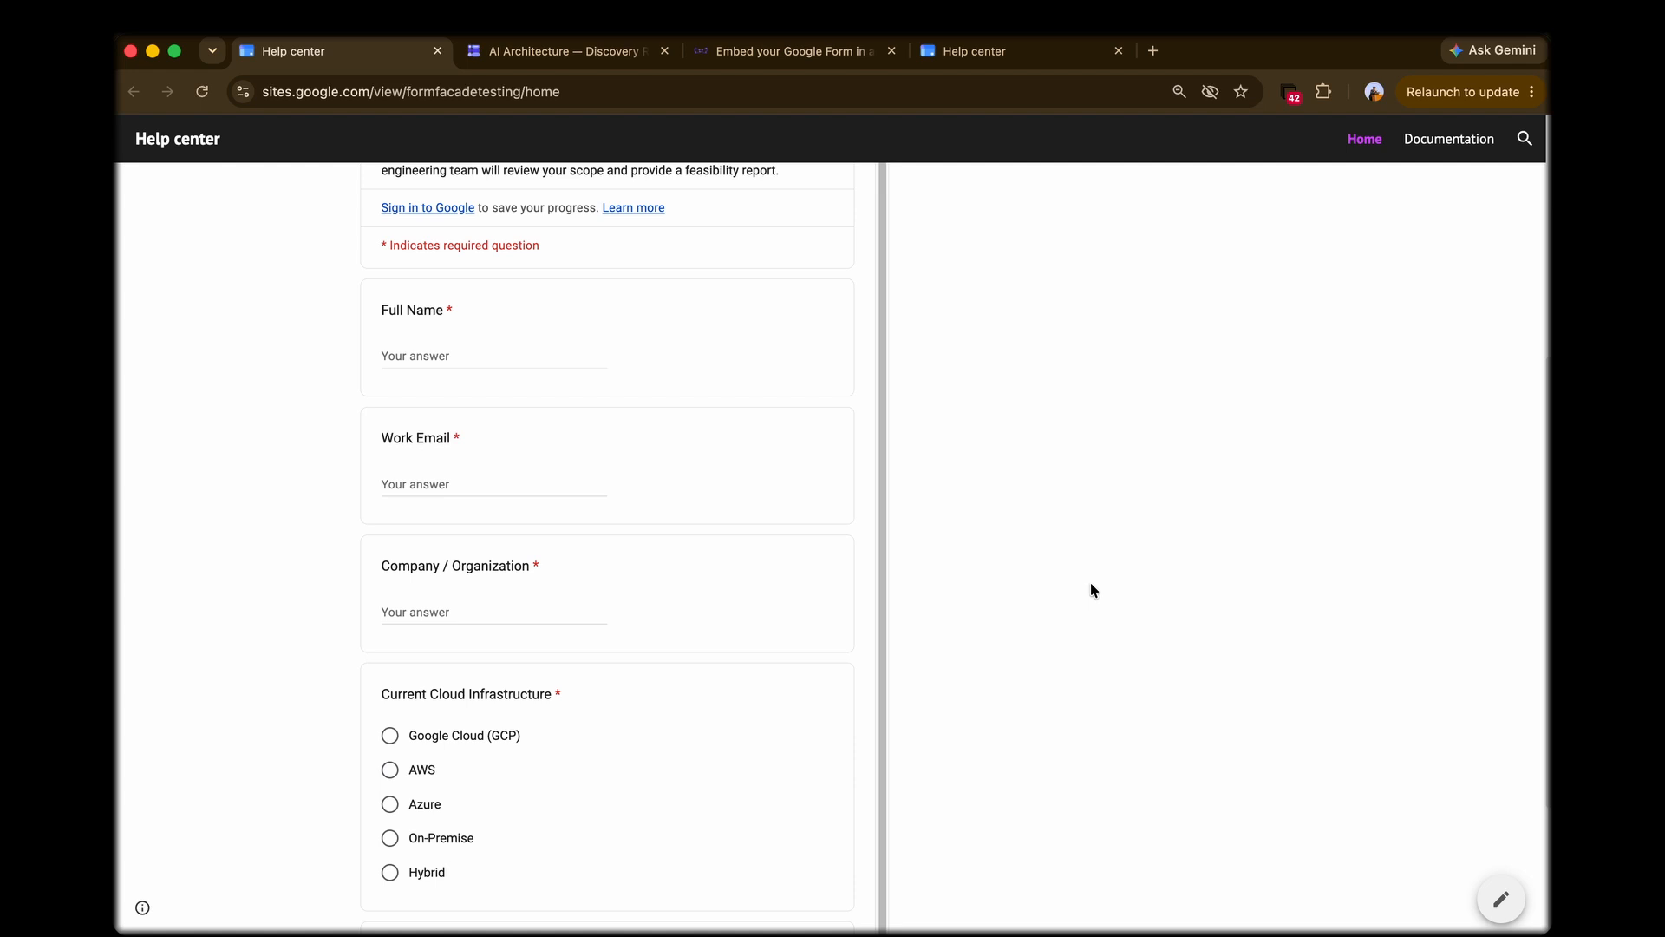
scroll(1091, 583, down, 3)
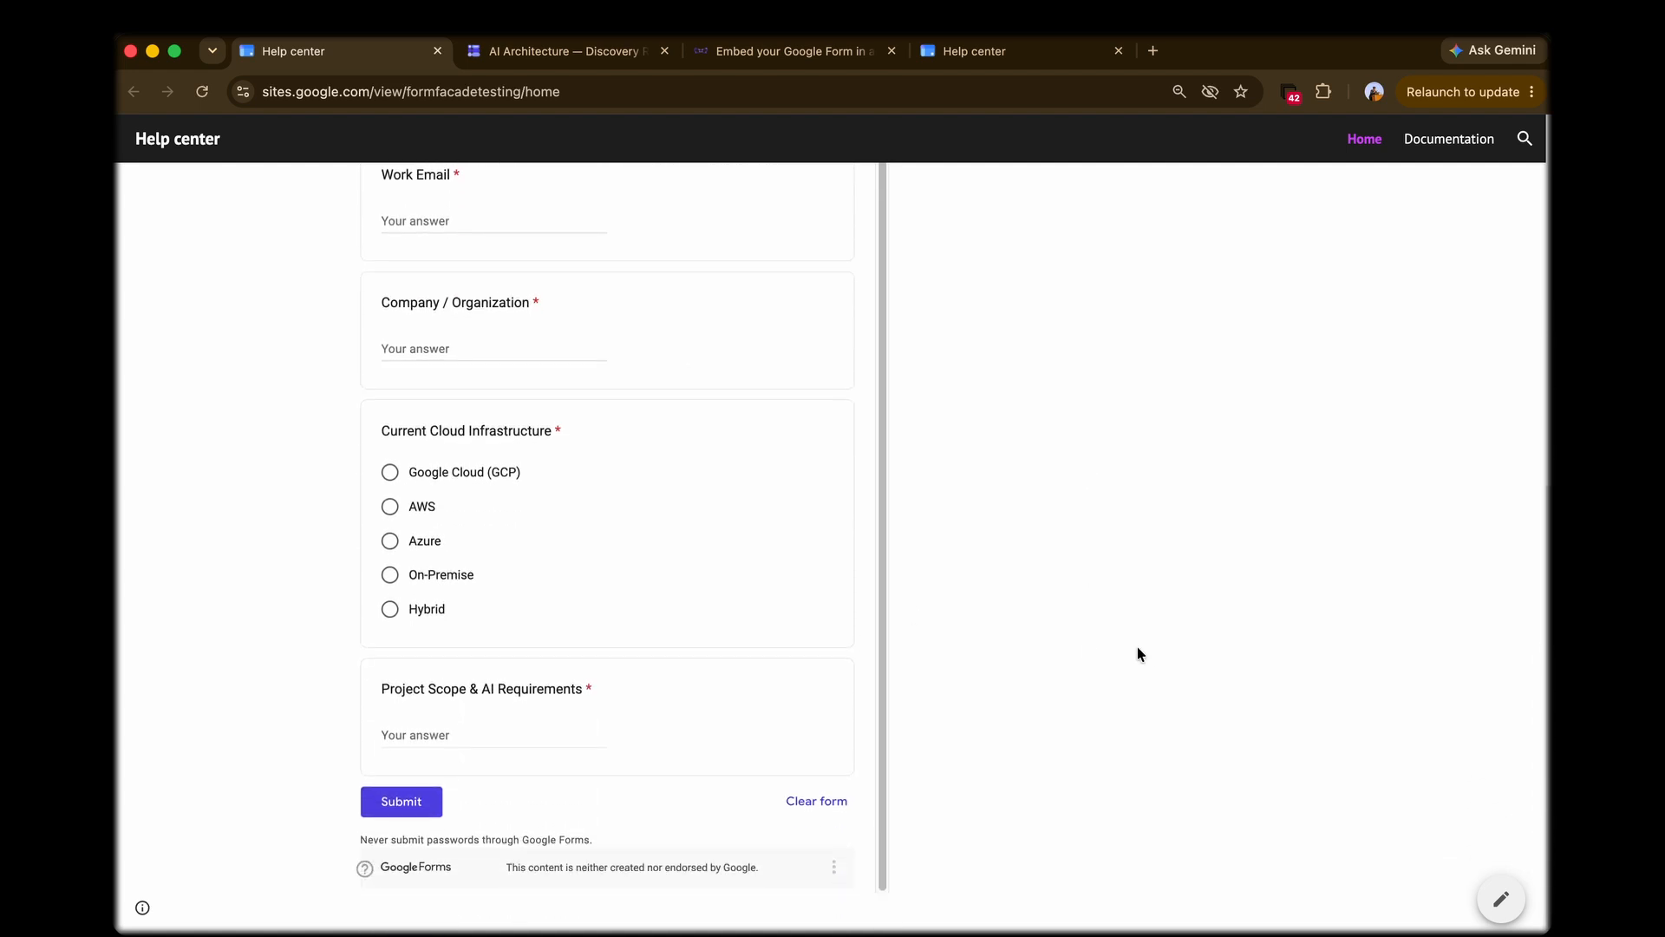
scroll(1146, 647, up, 8)
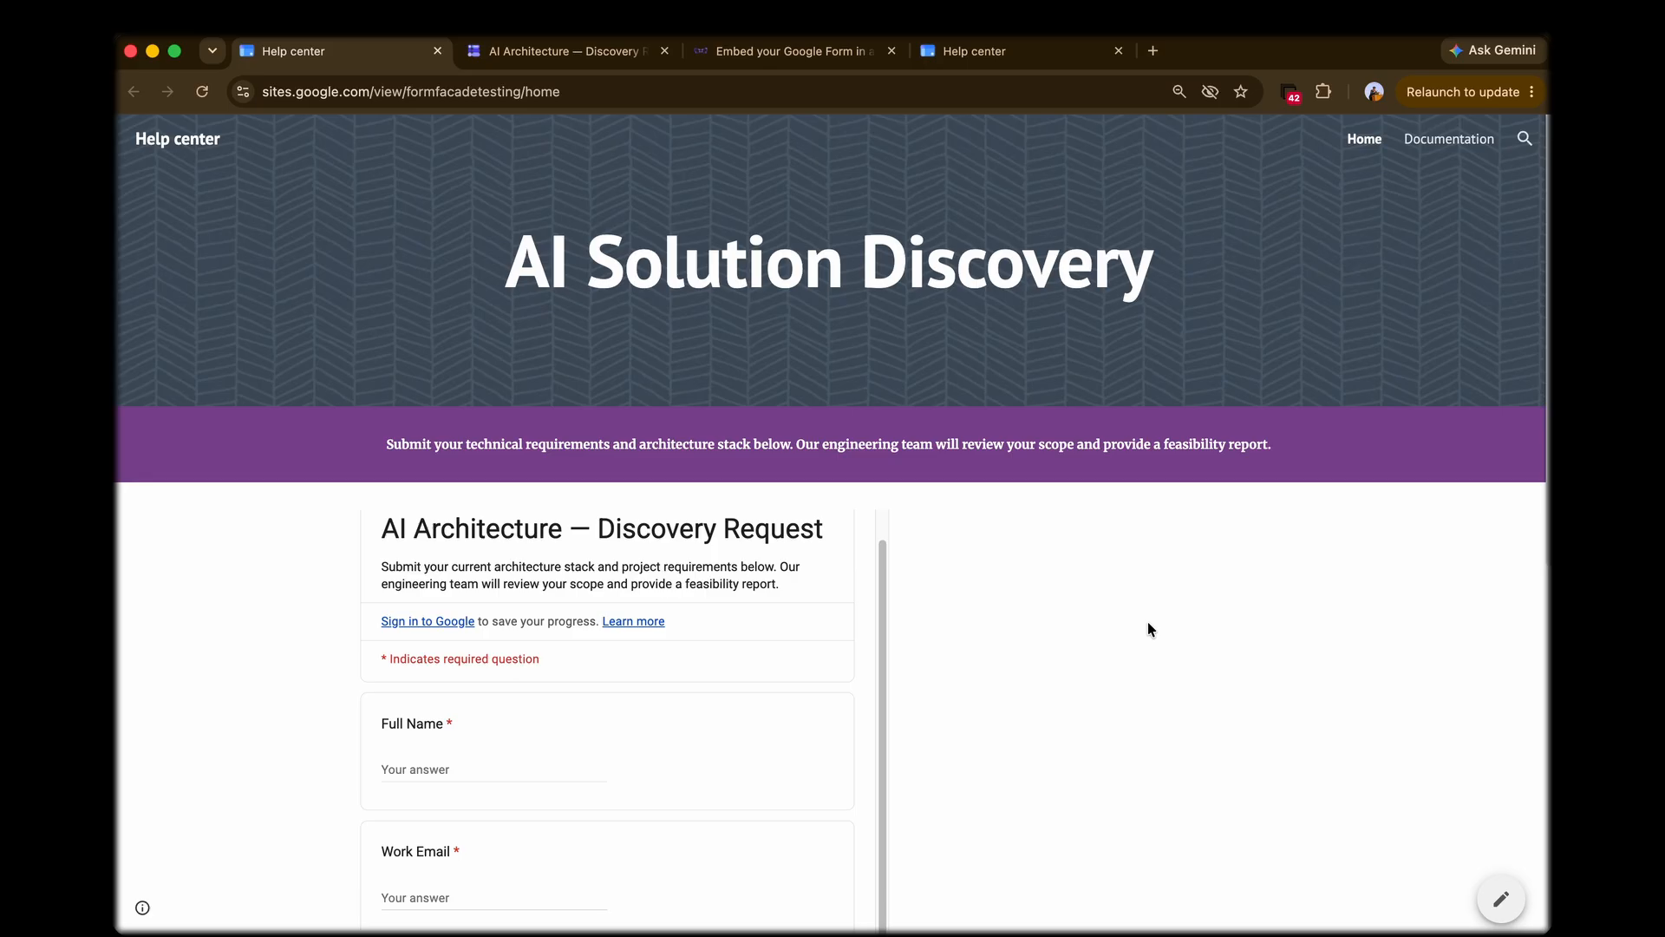
Step: Return to the Google Forms editor and check the form's published options without changing them
click(555, 51)
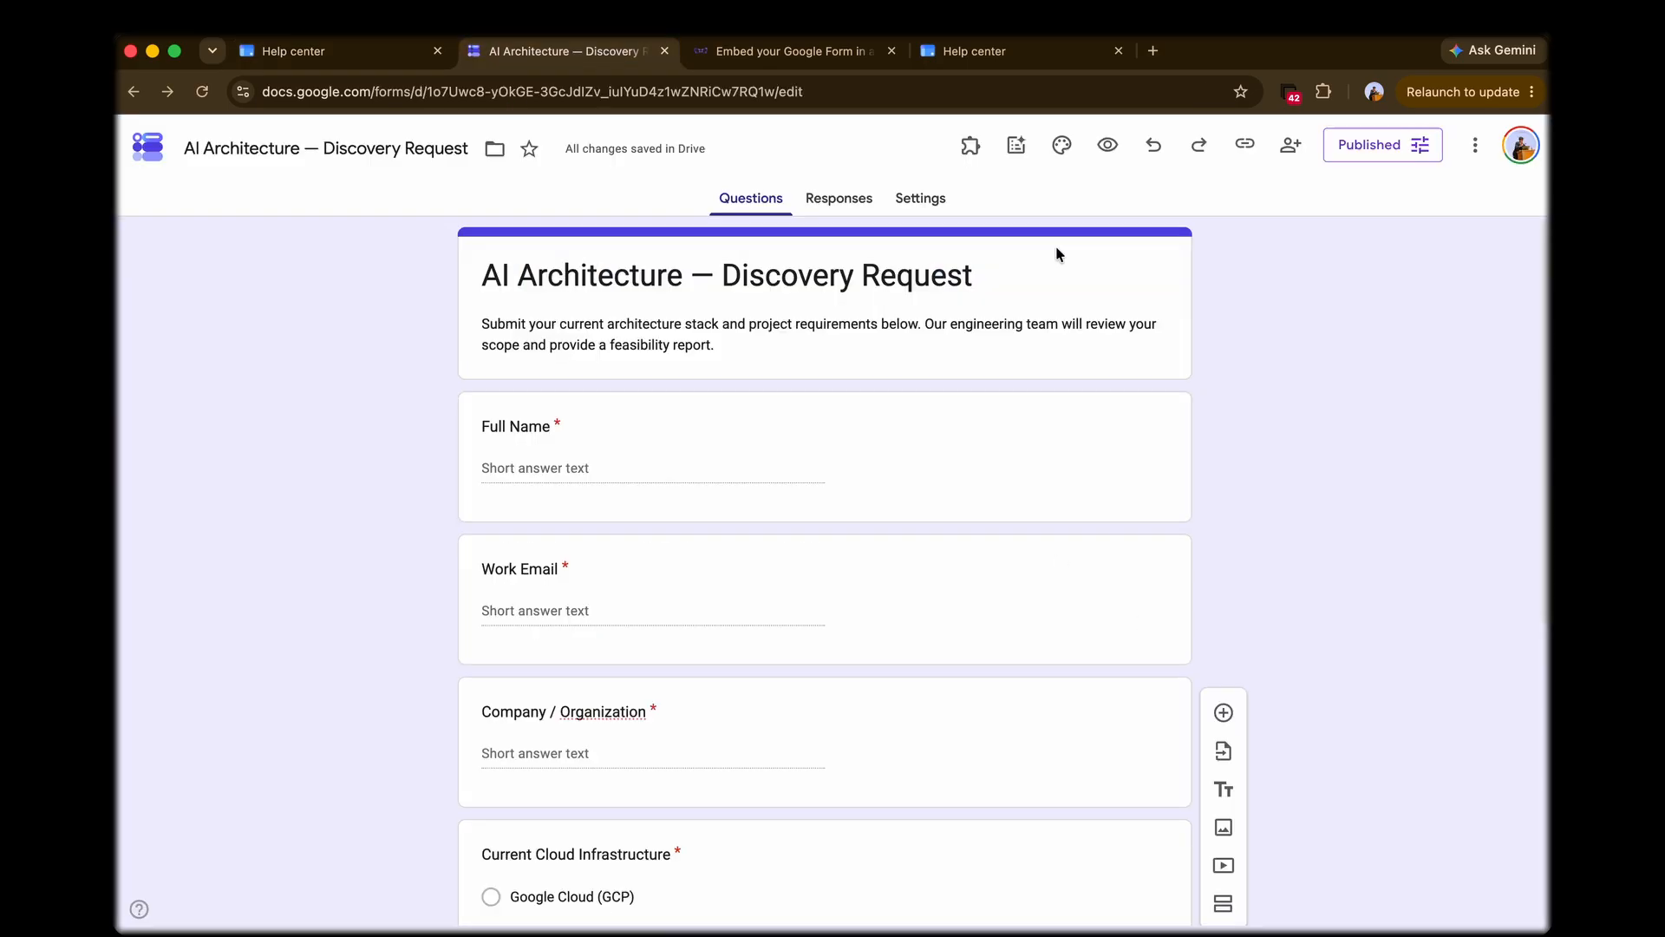
click(1382, 152)
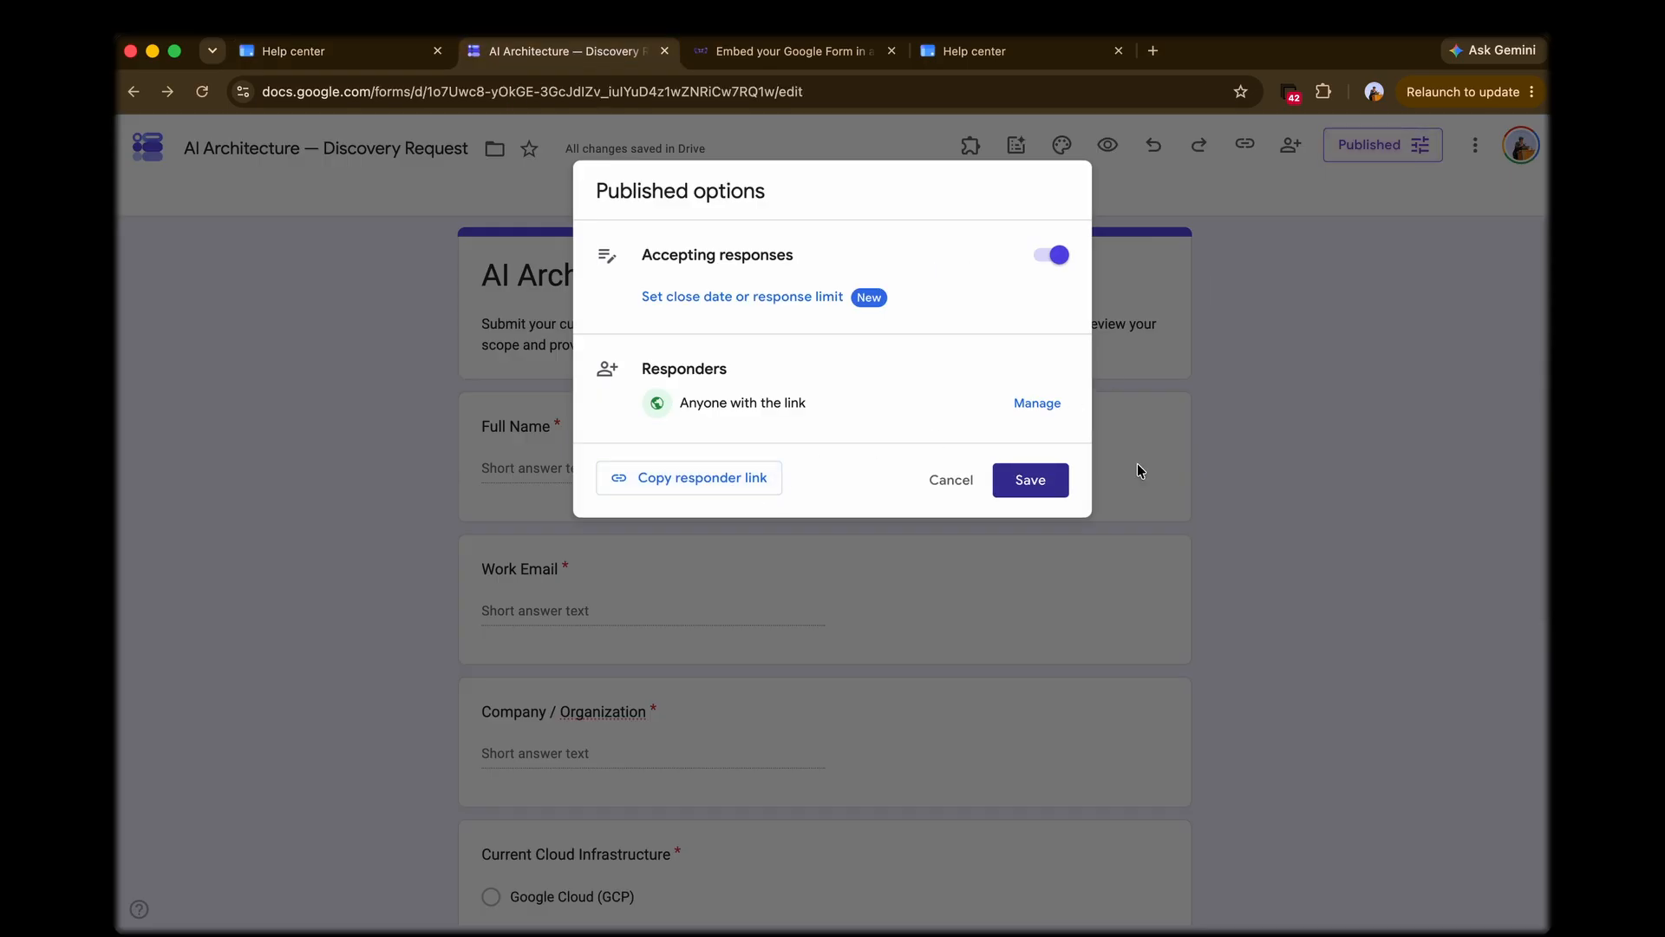
click(931, 494)
Step: Switch to Formfacade's embed page, paste the copied Google Form link and submit the form for embedding
click(746, 63)
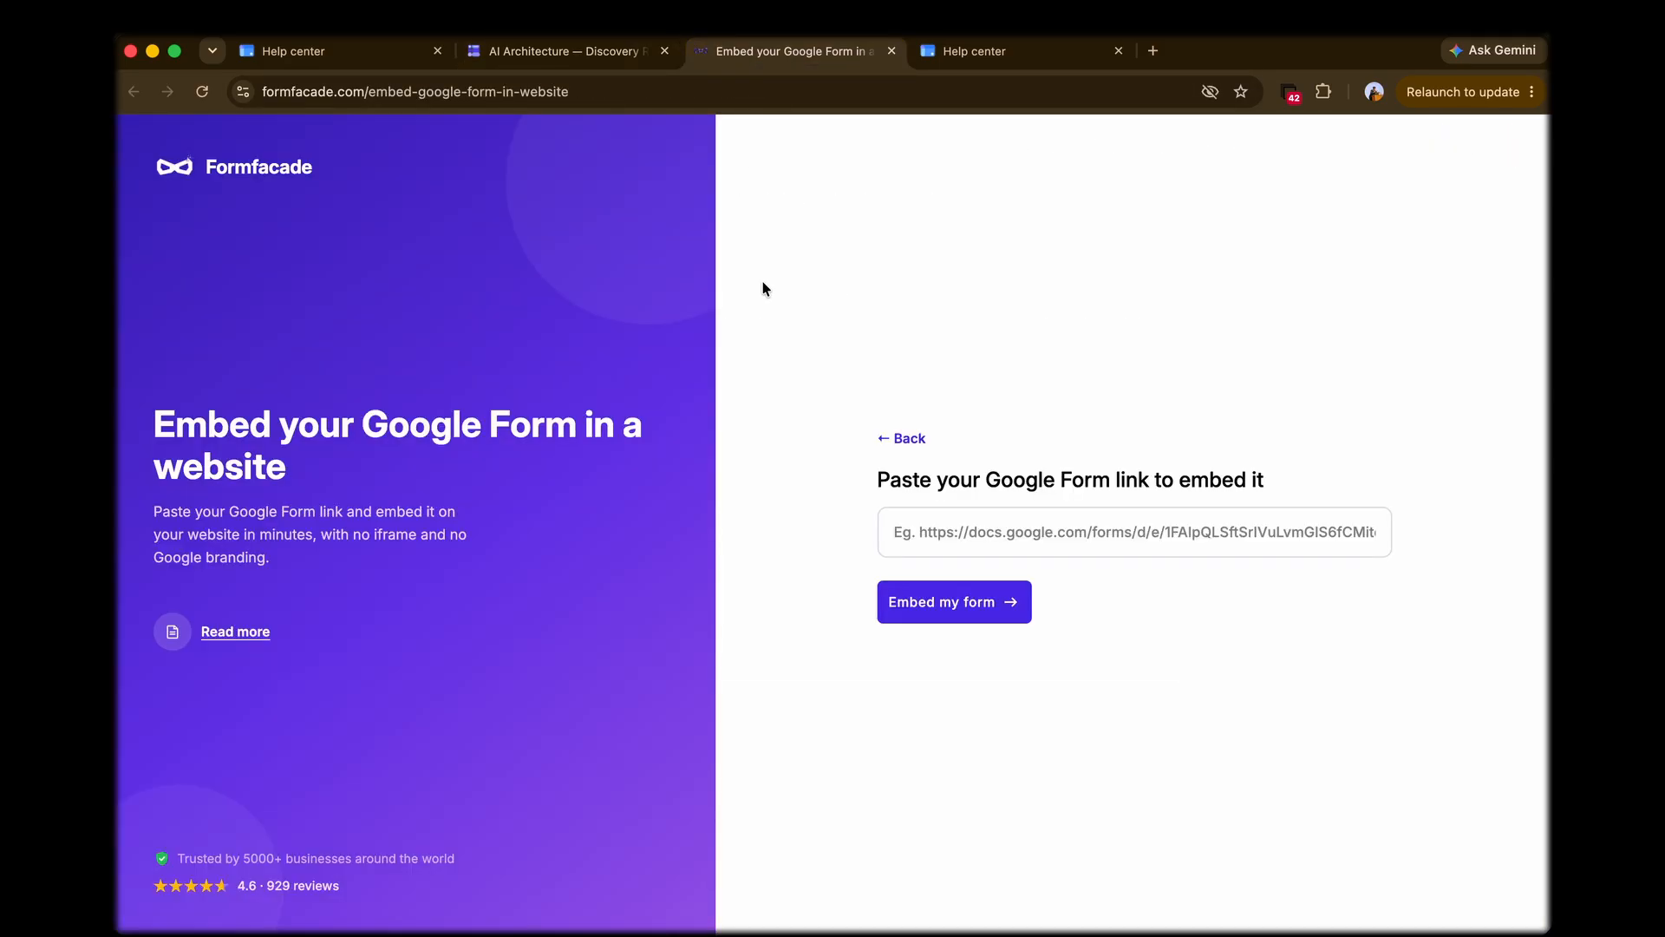
click(1058, 538)
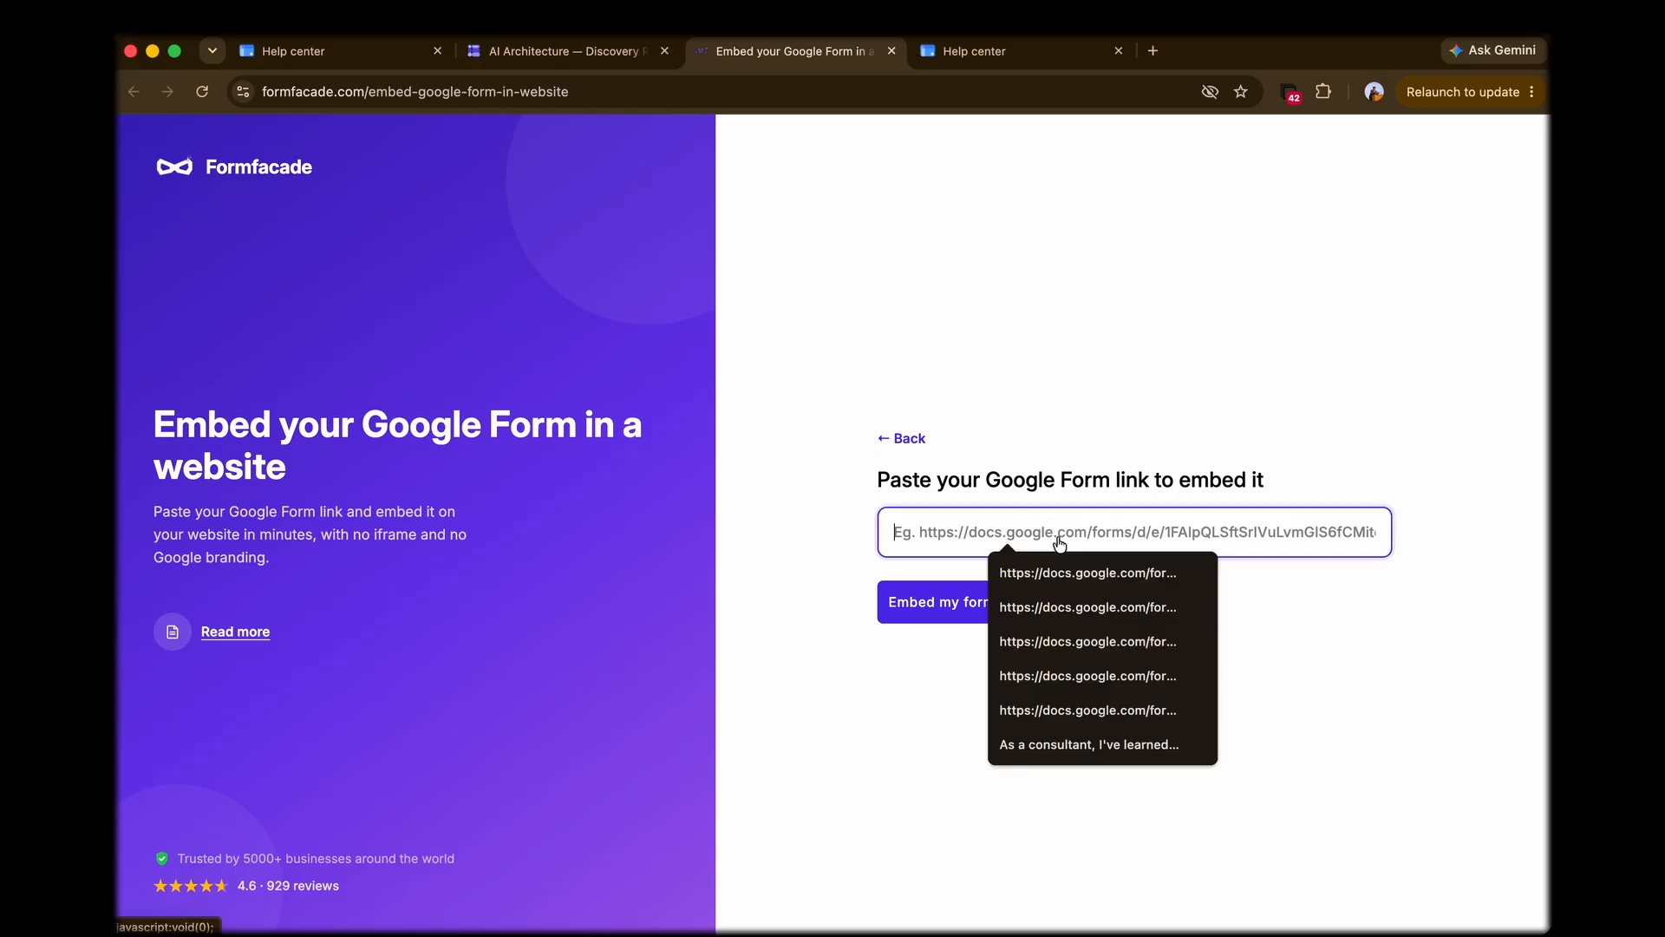
key(super+v)
click(1112, 382)
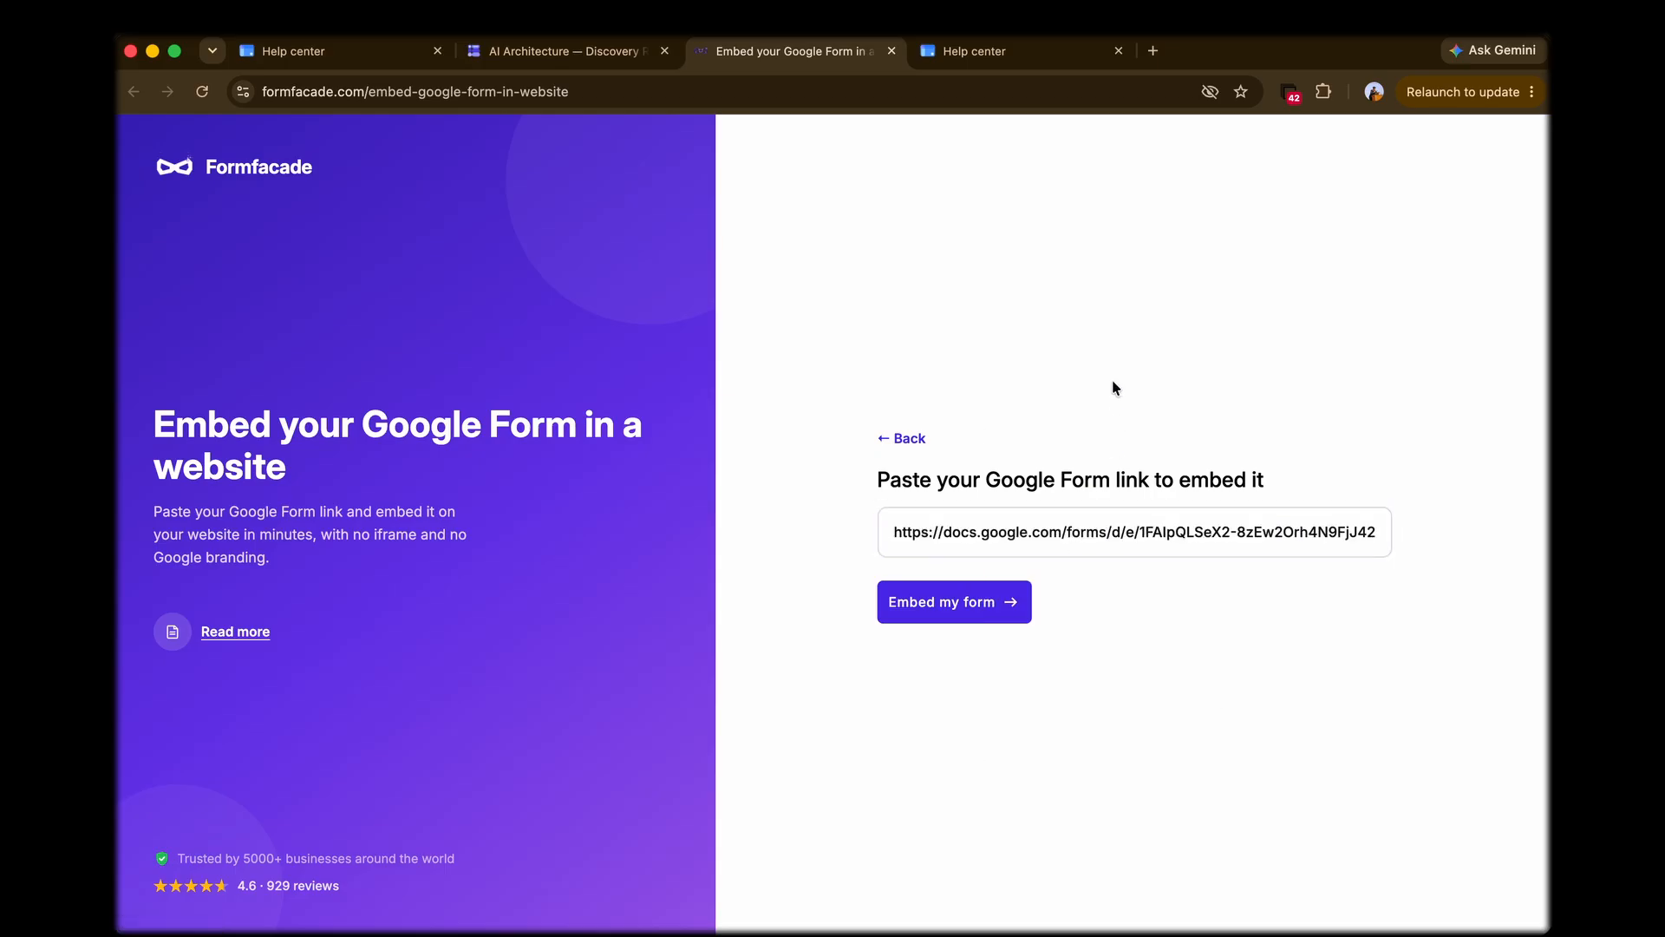
click(986, 604)
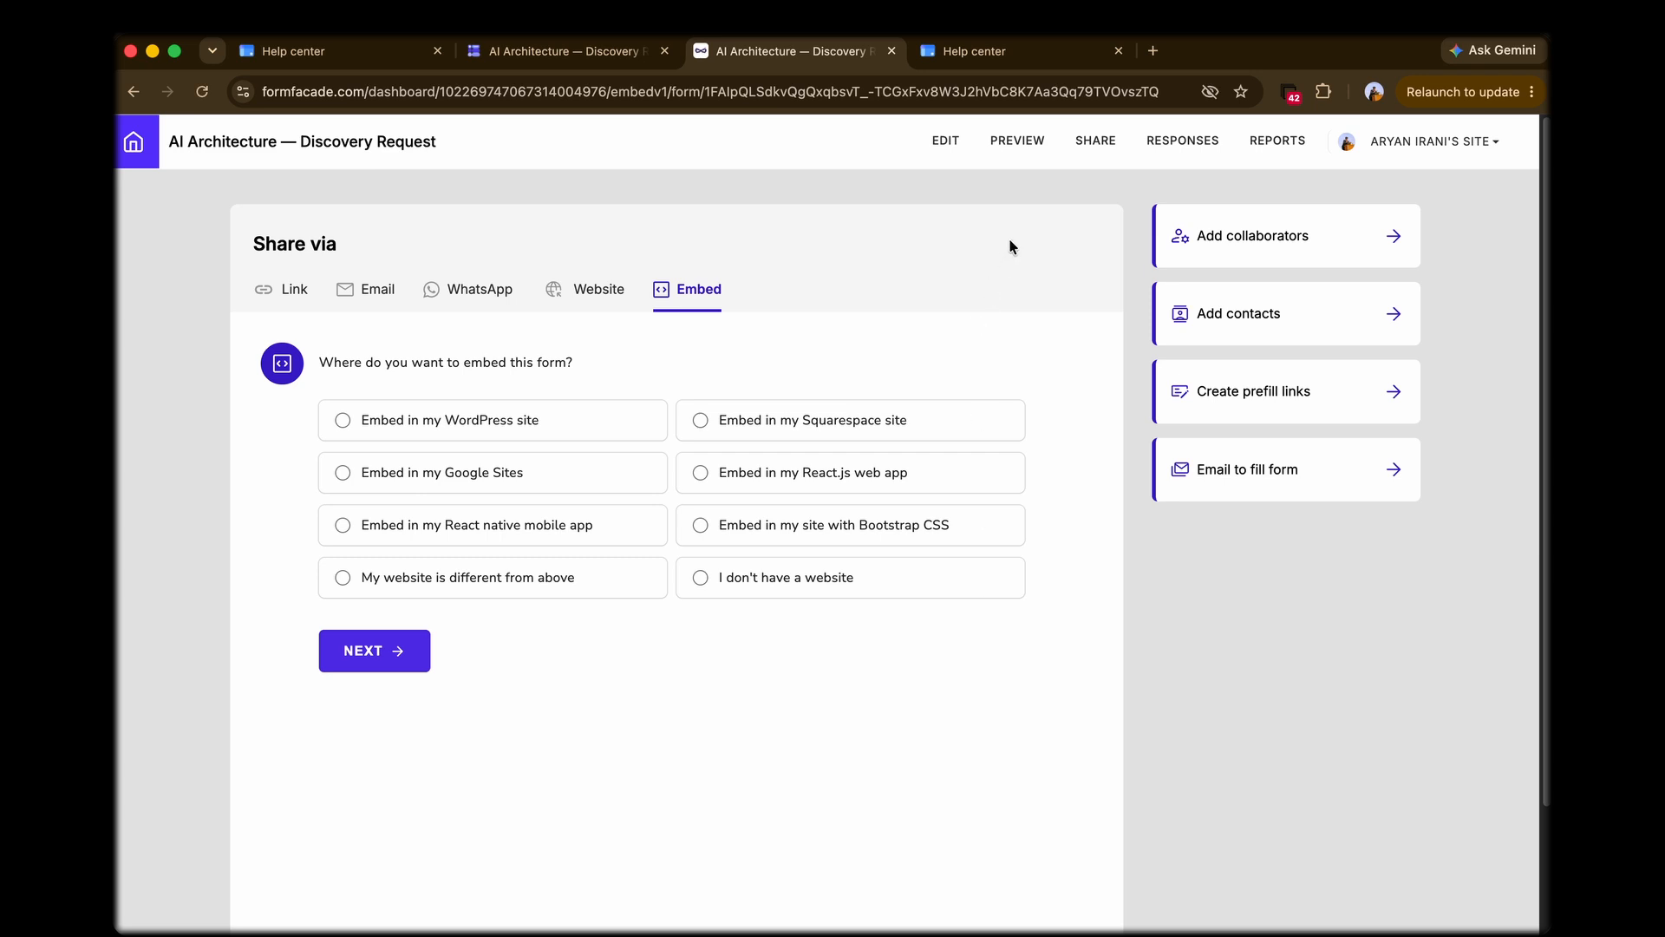
Step: Preview the form in Formfacade, dismissing the page title prompt, and examine its theme, background and typography settings and the whole form layout
click(1020, 144)
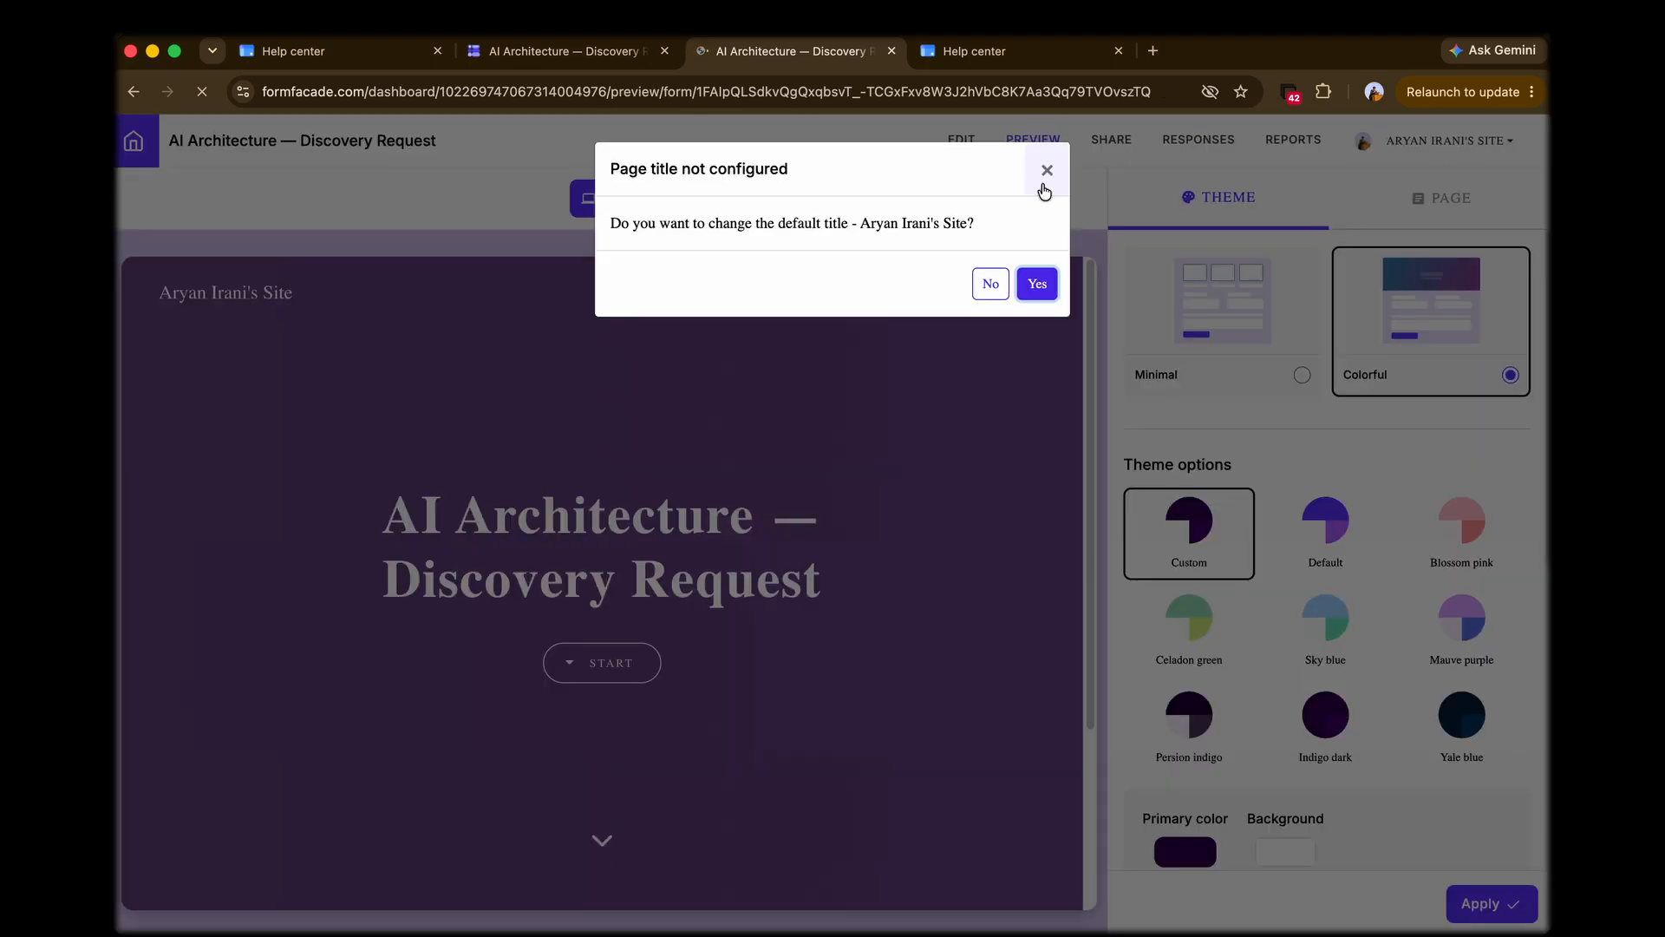
click(1044, 174)
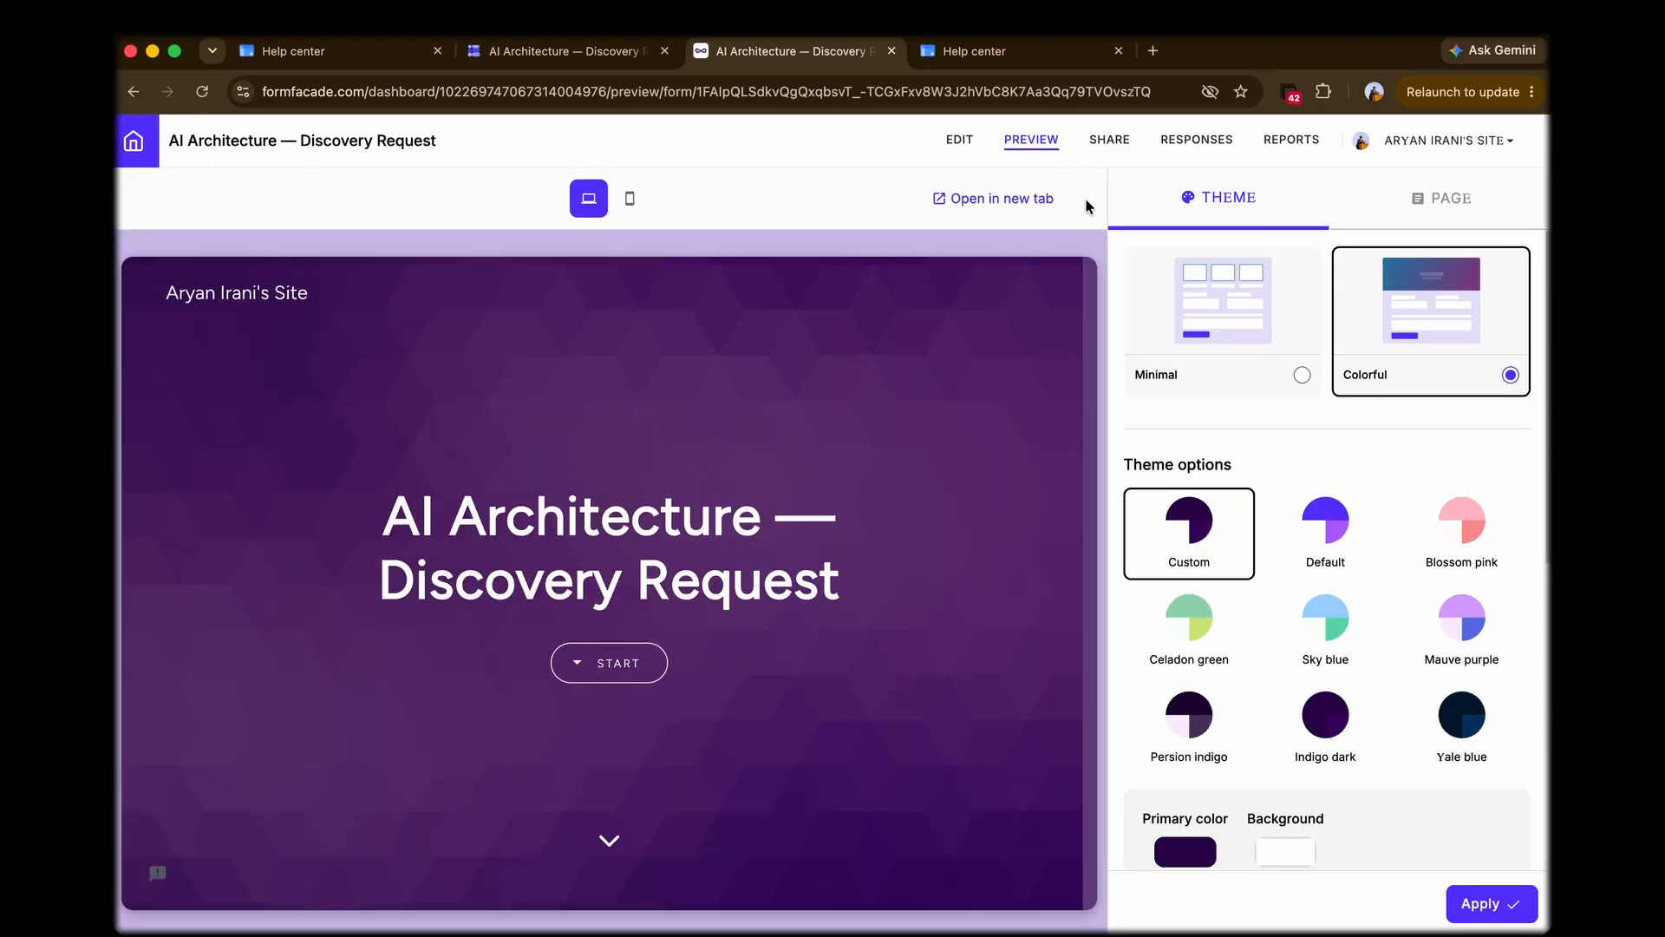
scroll(1301, 555, down, 5)
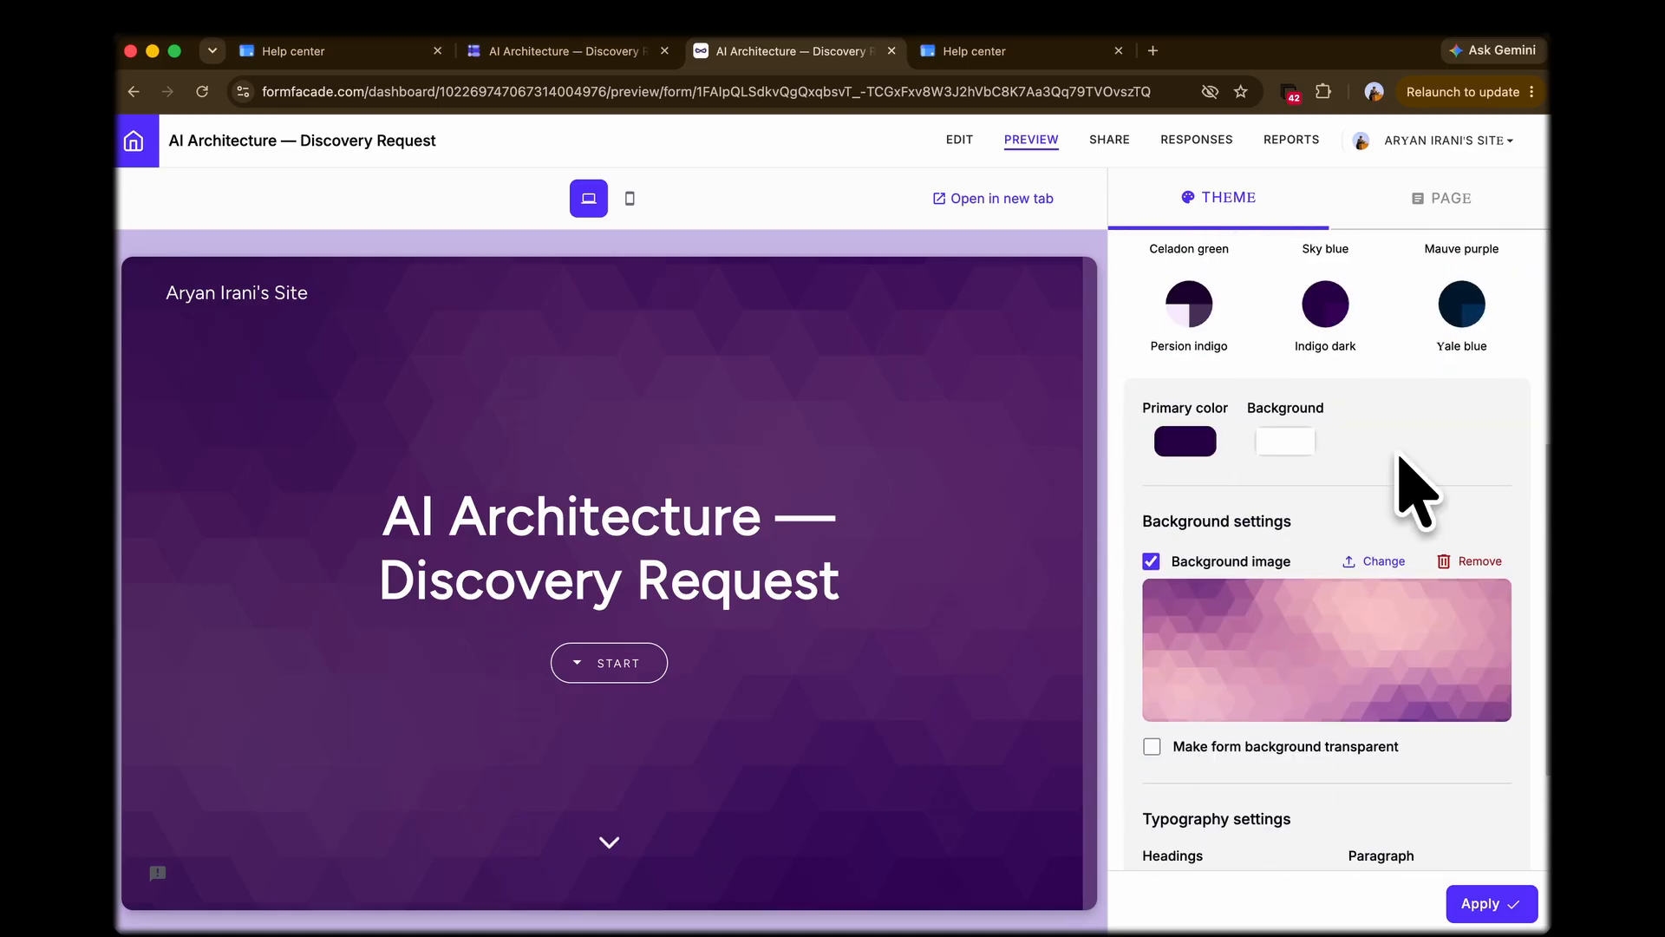
scroll(1412, 483, down, 2)
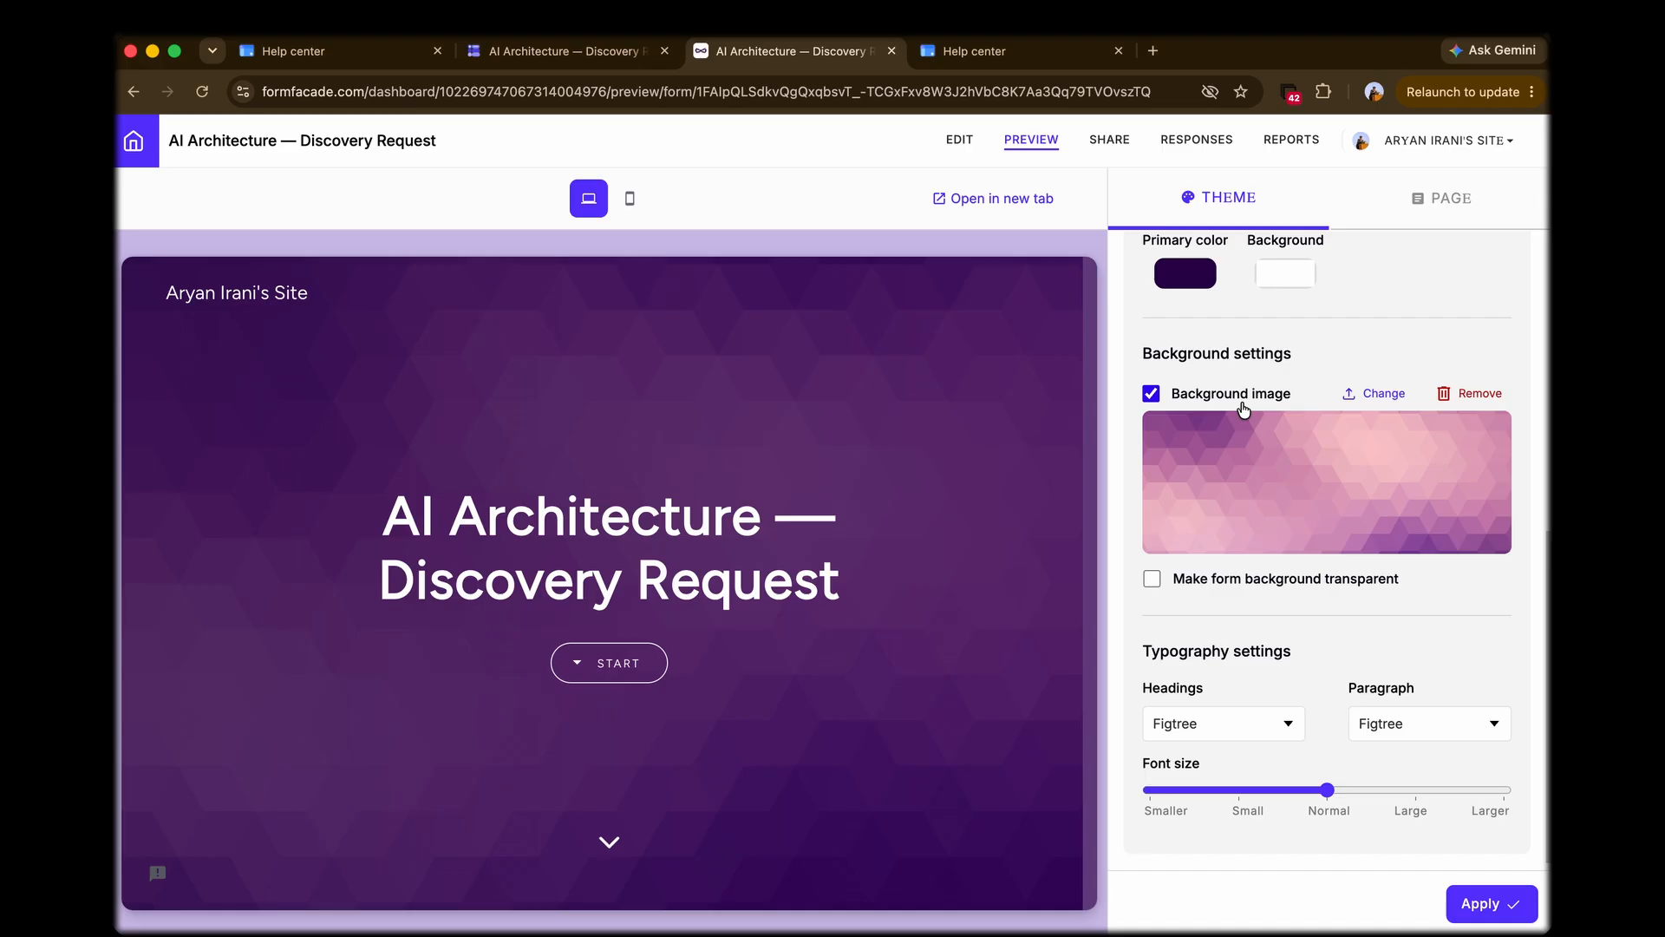
scroll(1291, 487, down, 1)
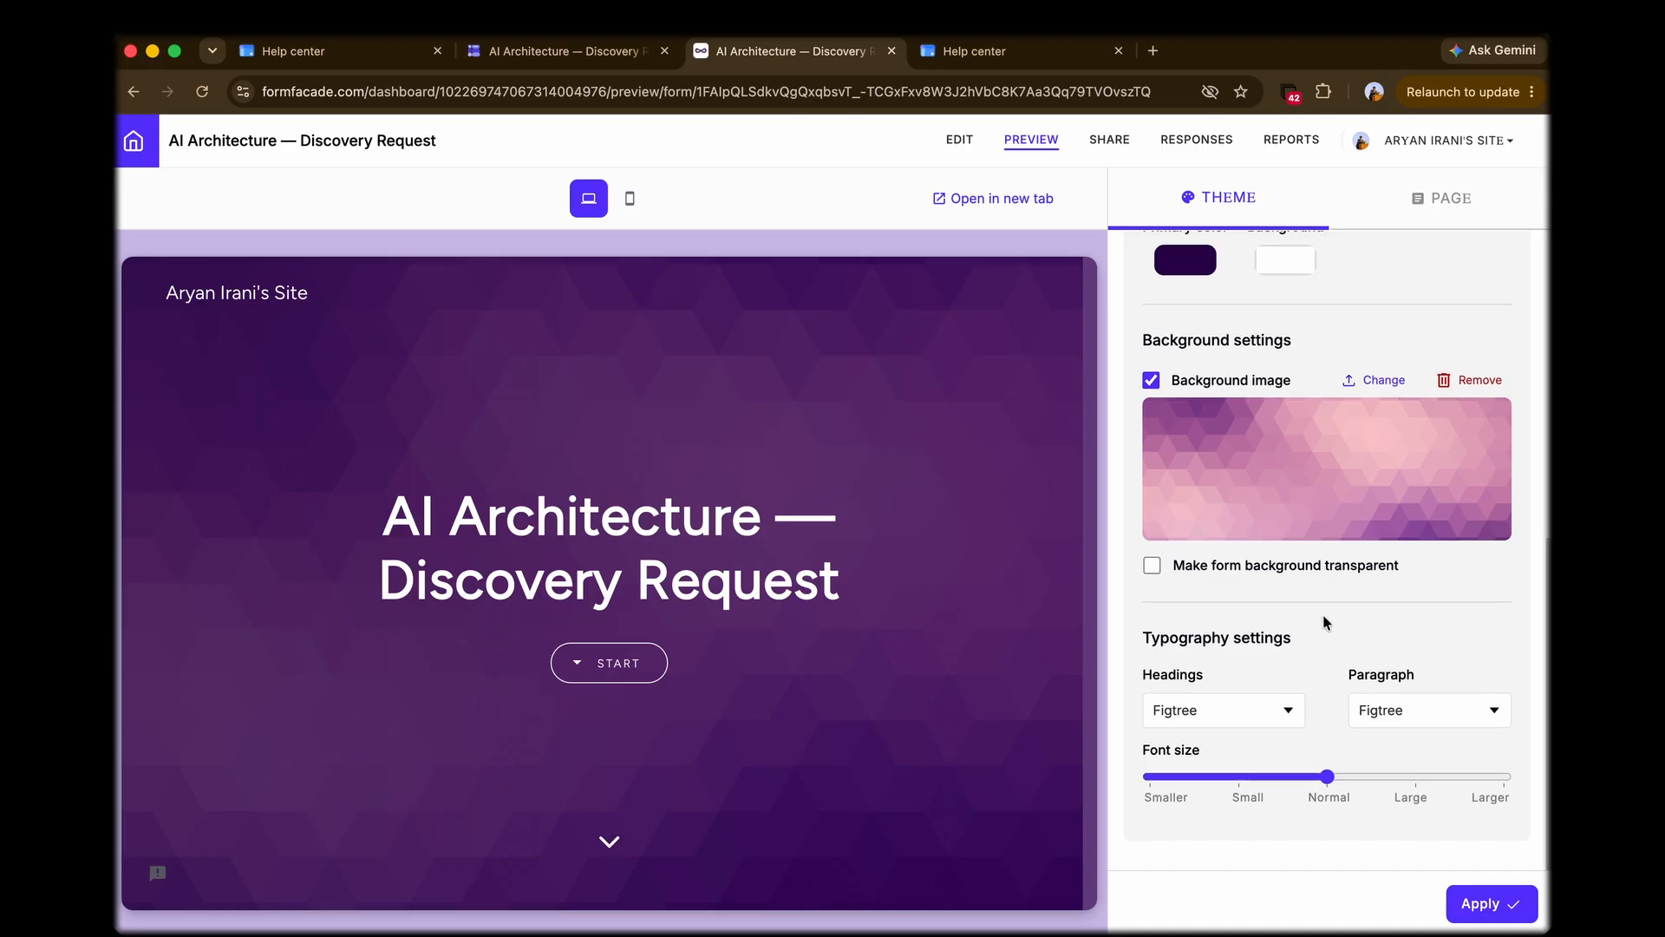
scroll(792, 581, down, 2)
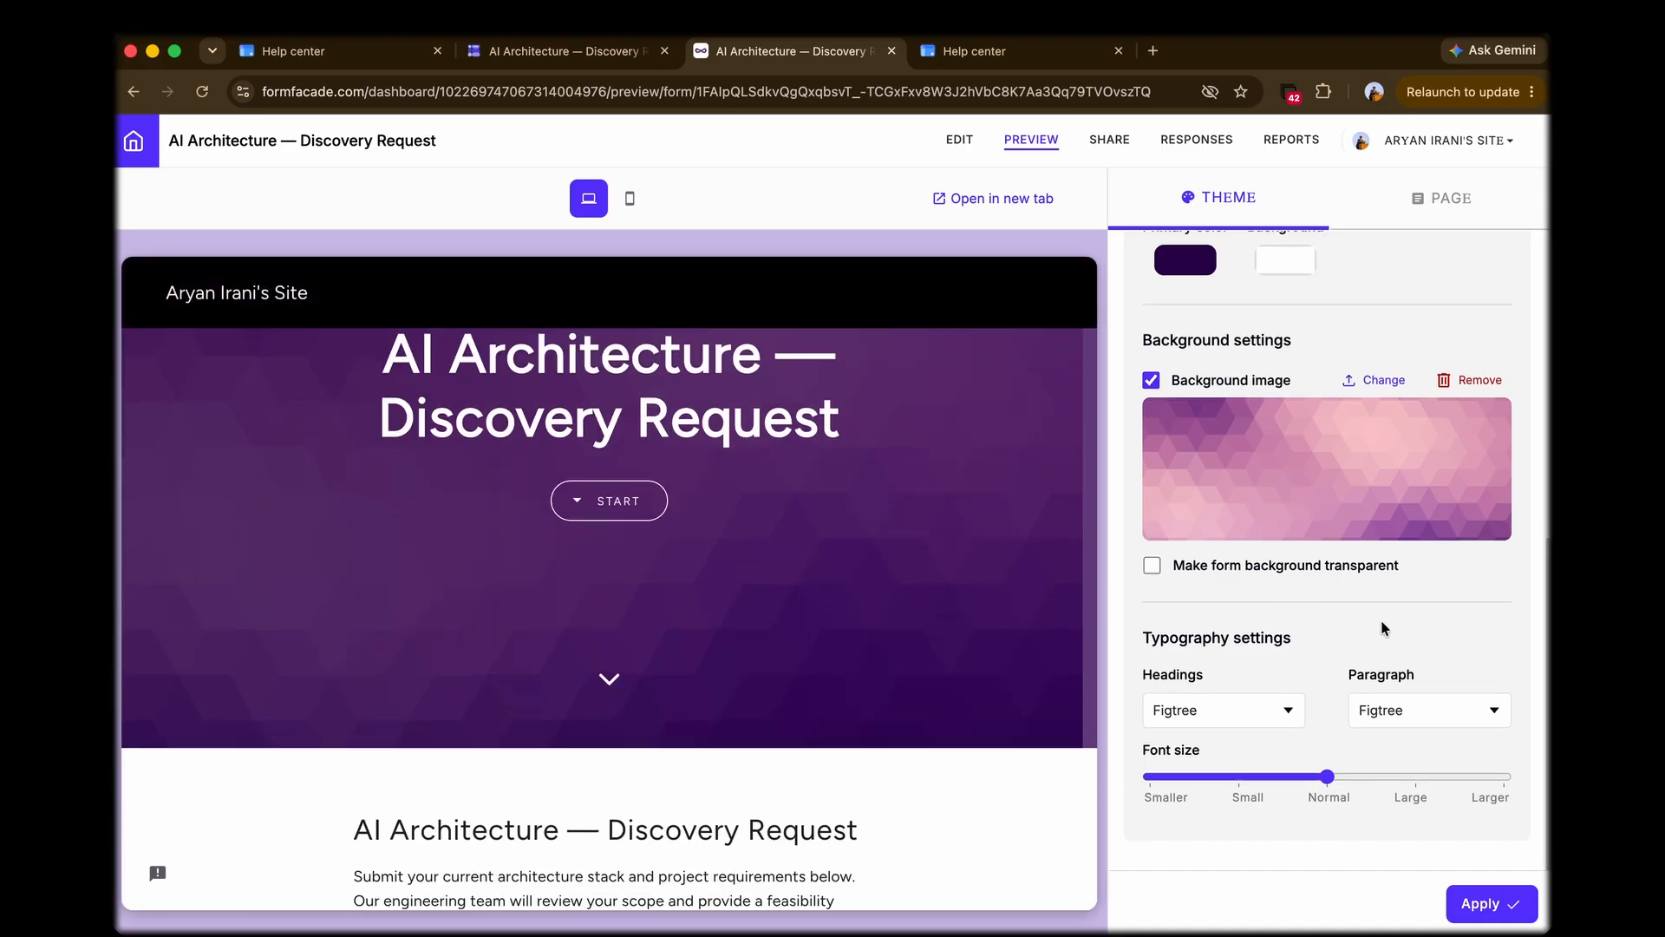
scroll(829, 565, down, 10)
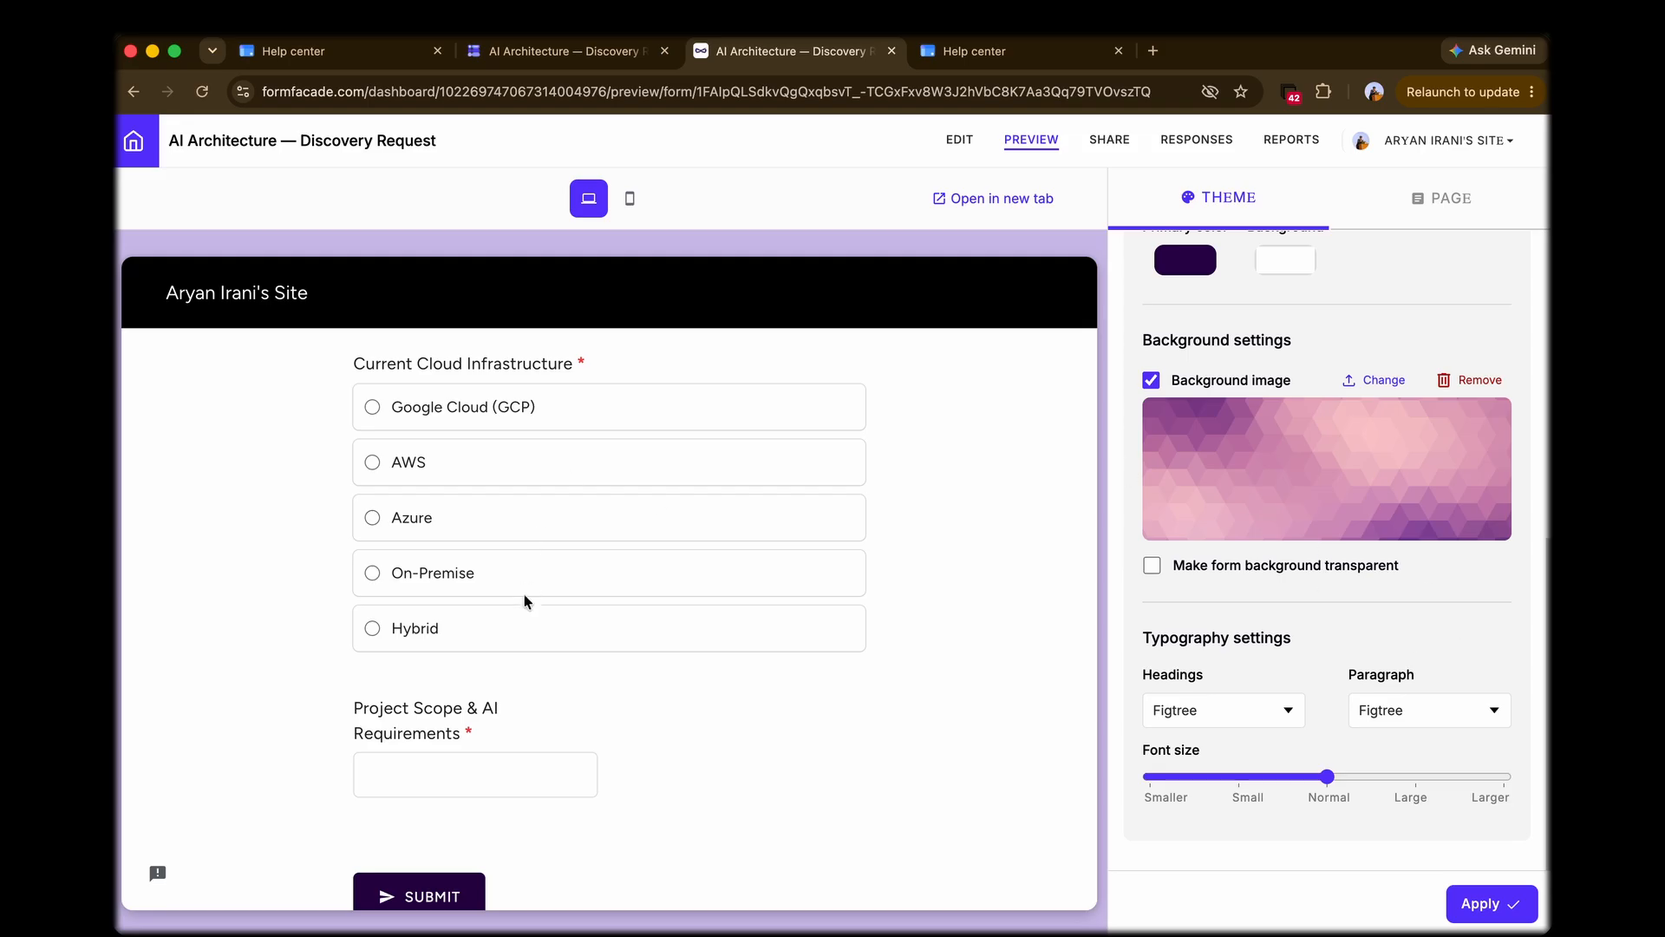
scroll(717, 598, up, 12)
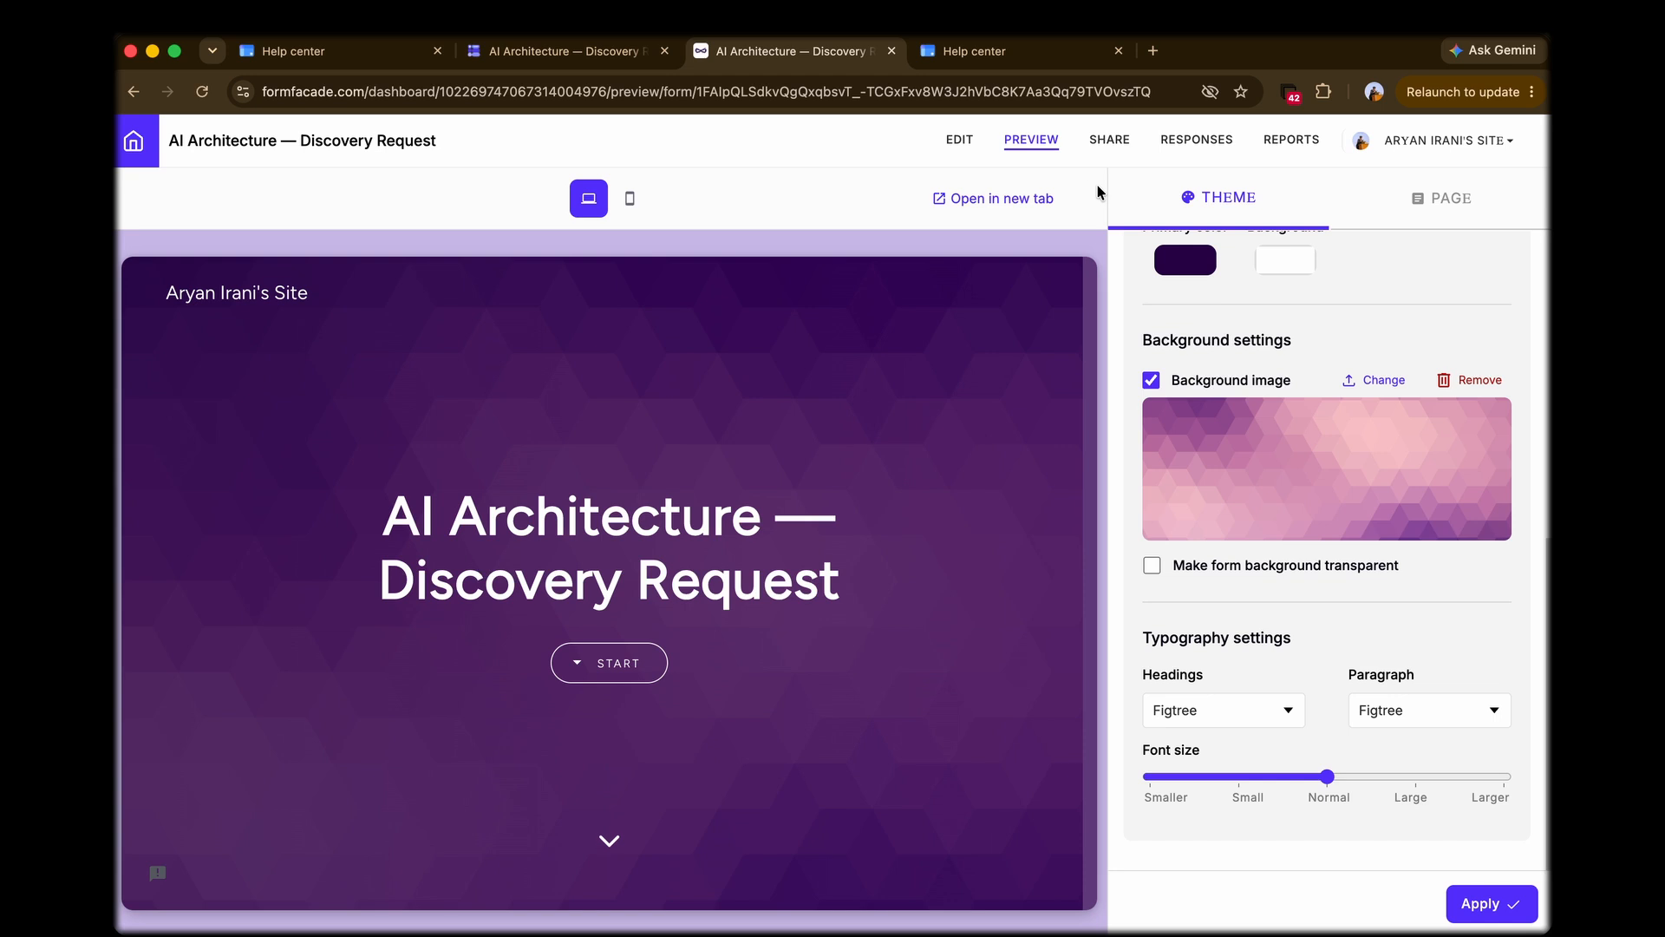
Step: Open the form's sharing options in Formfacade and look at its direct link
click(1107, 154)
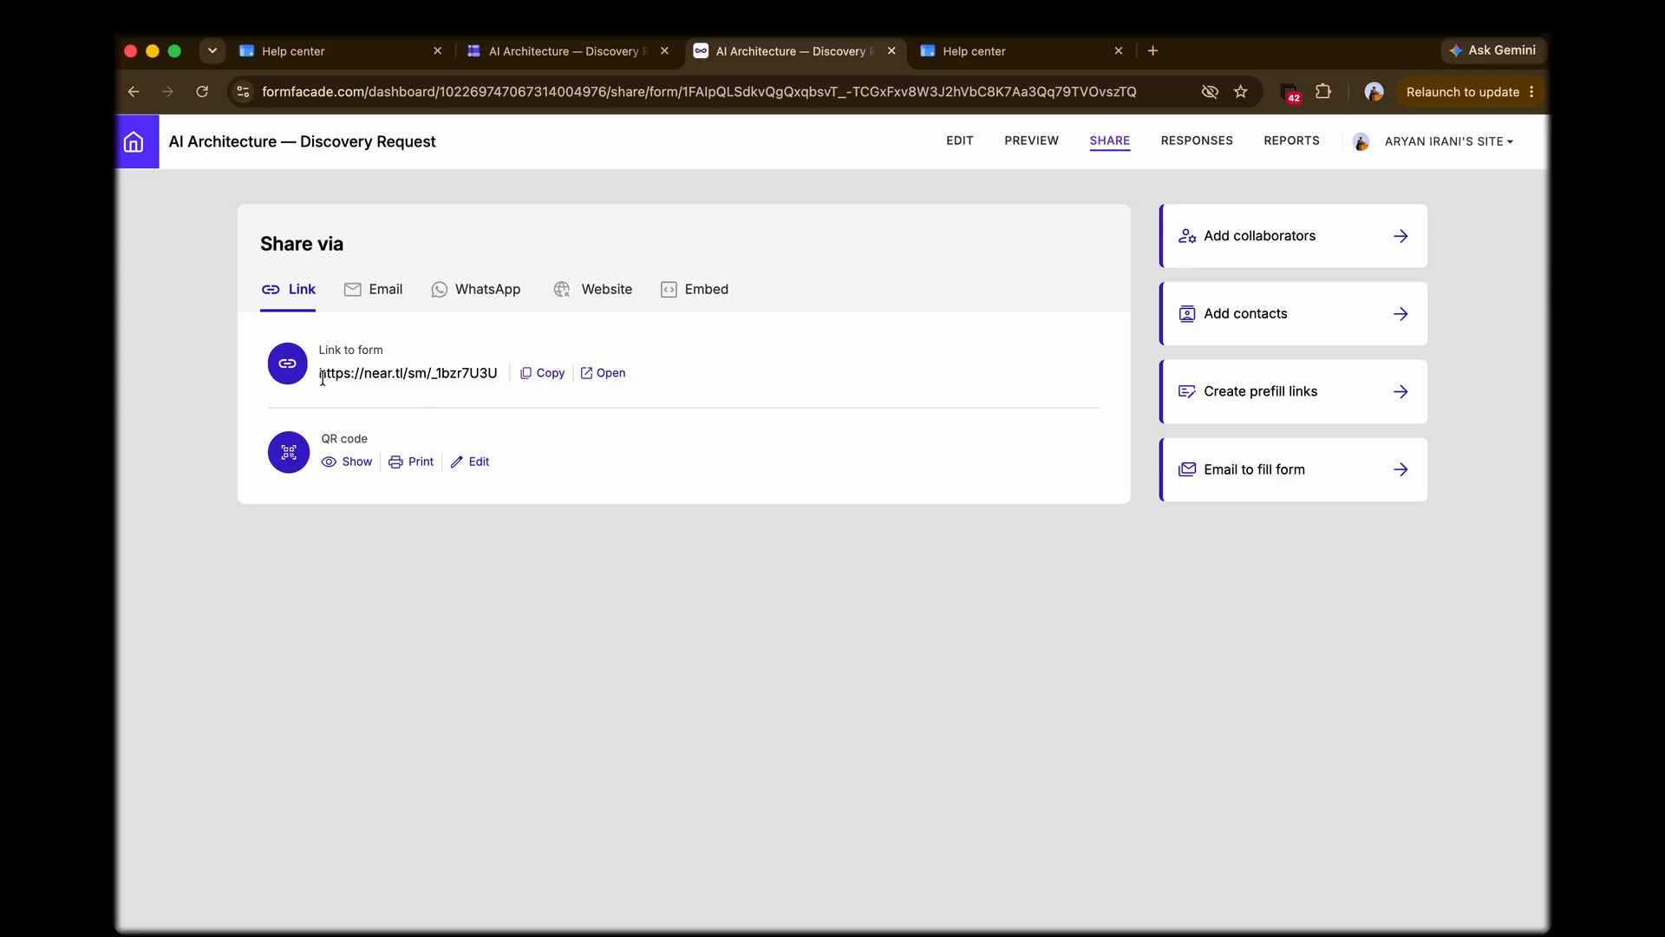
drag(319, 373, 496, 380)
click(421, 380)
Step: Check the Help Center page in the Google Sites editor, and open the form's embed options back in Formfacade
click(951, 54)
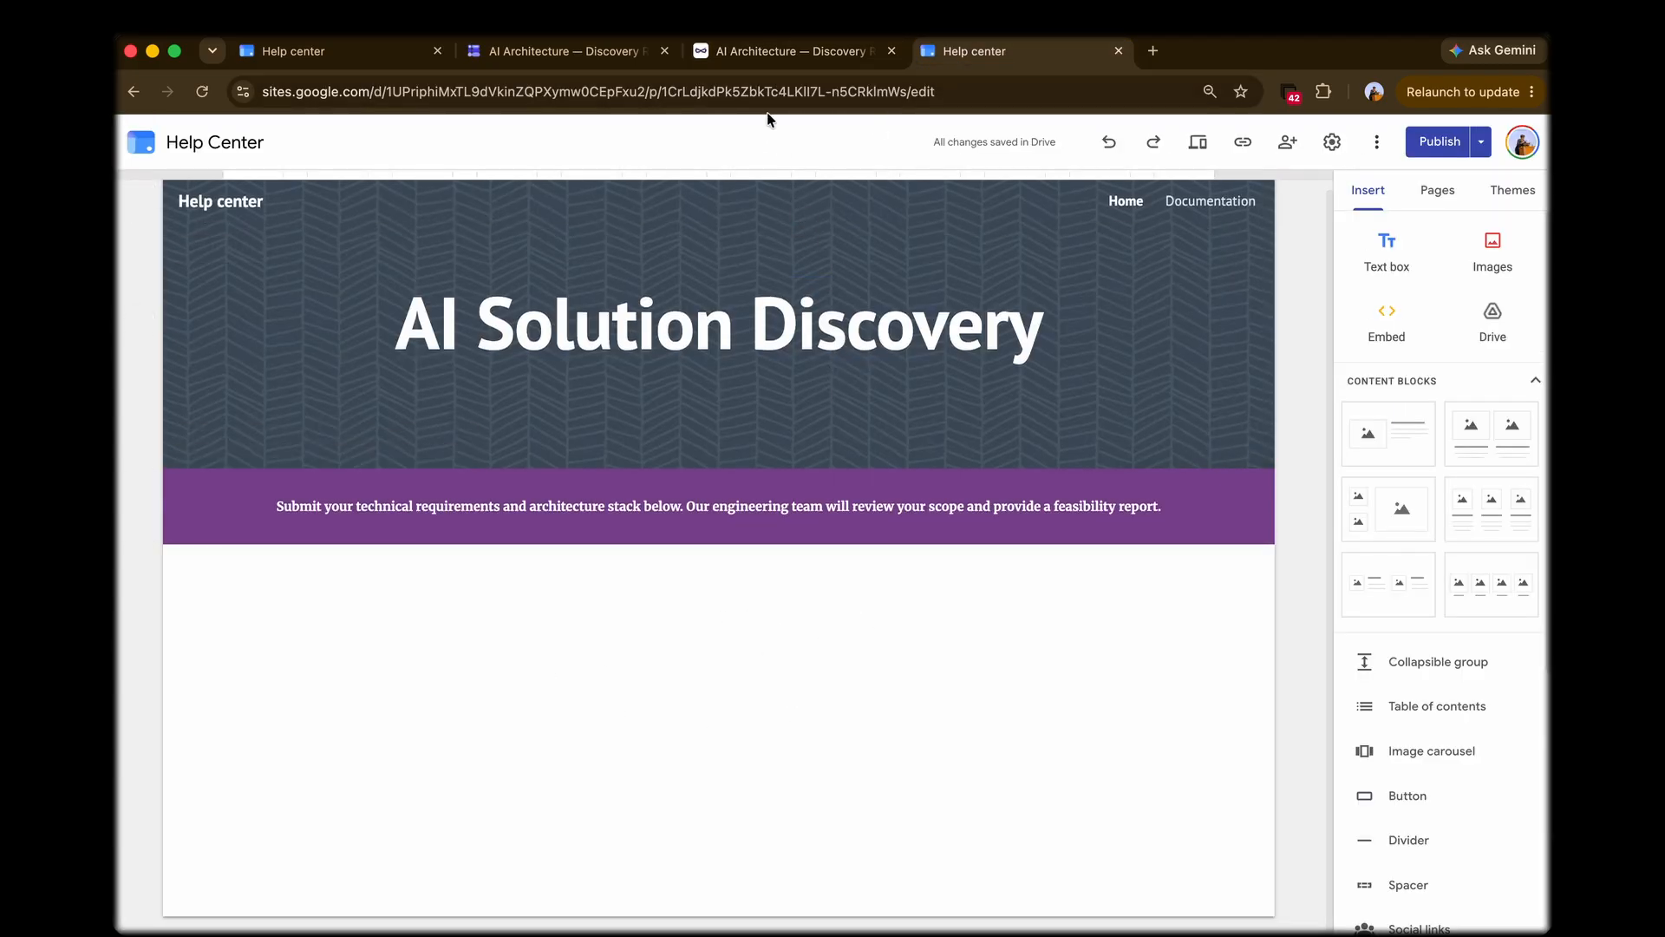
click(744, 56)
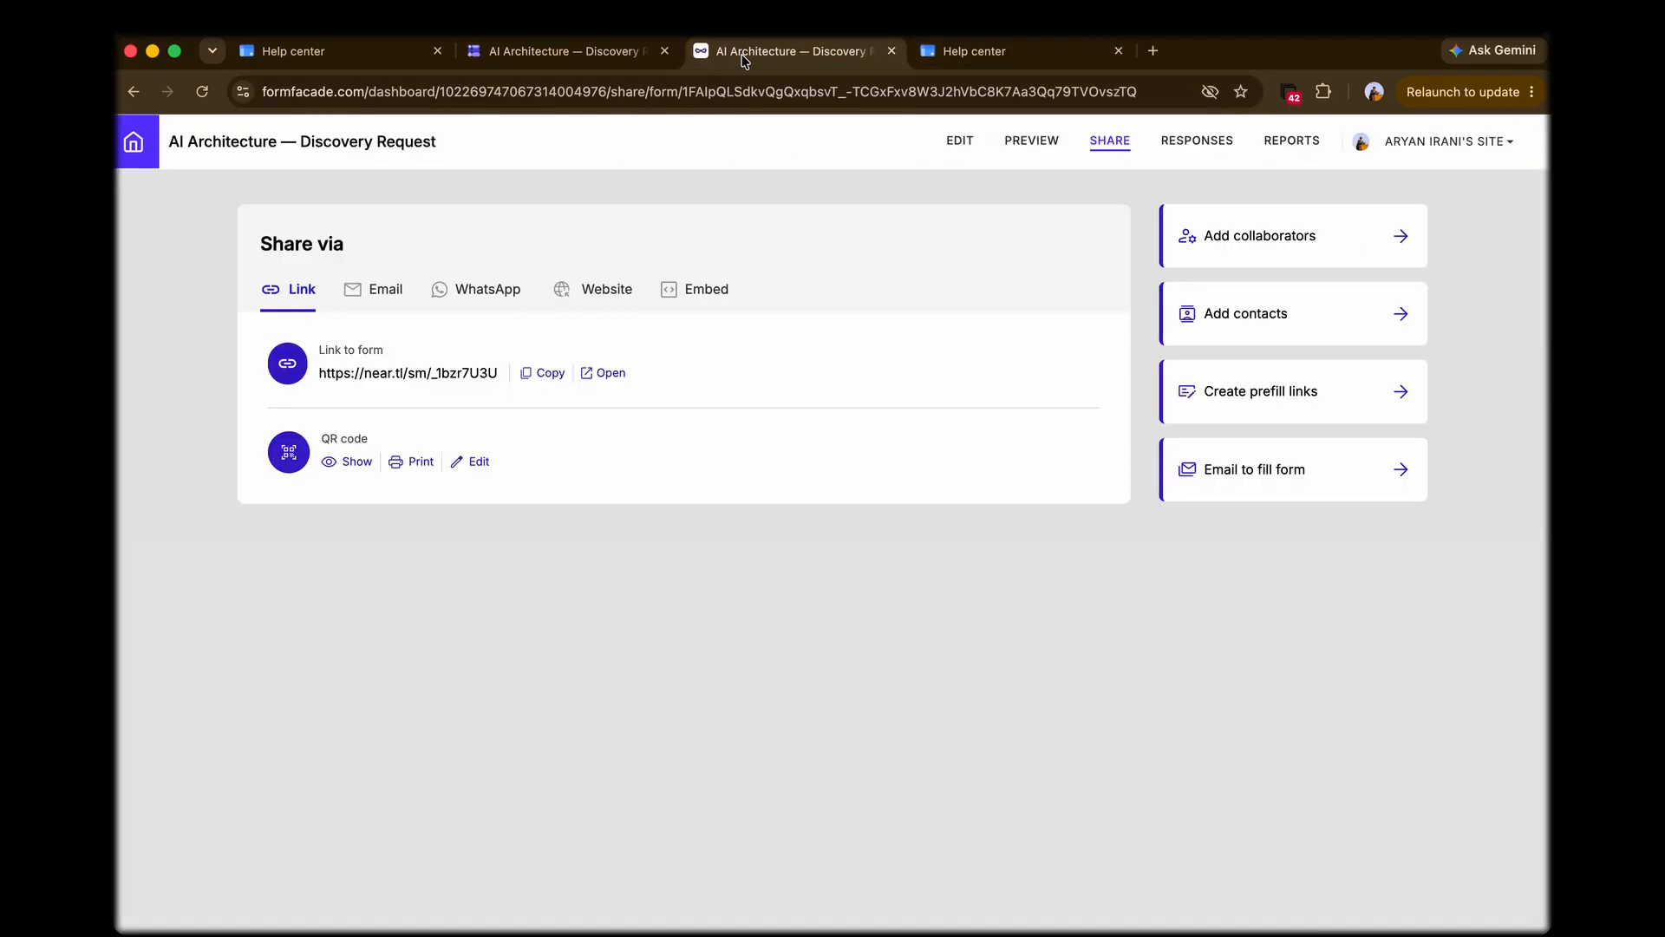
click(700, 295)
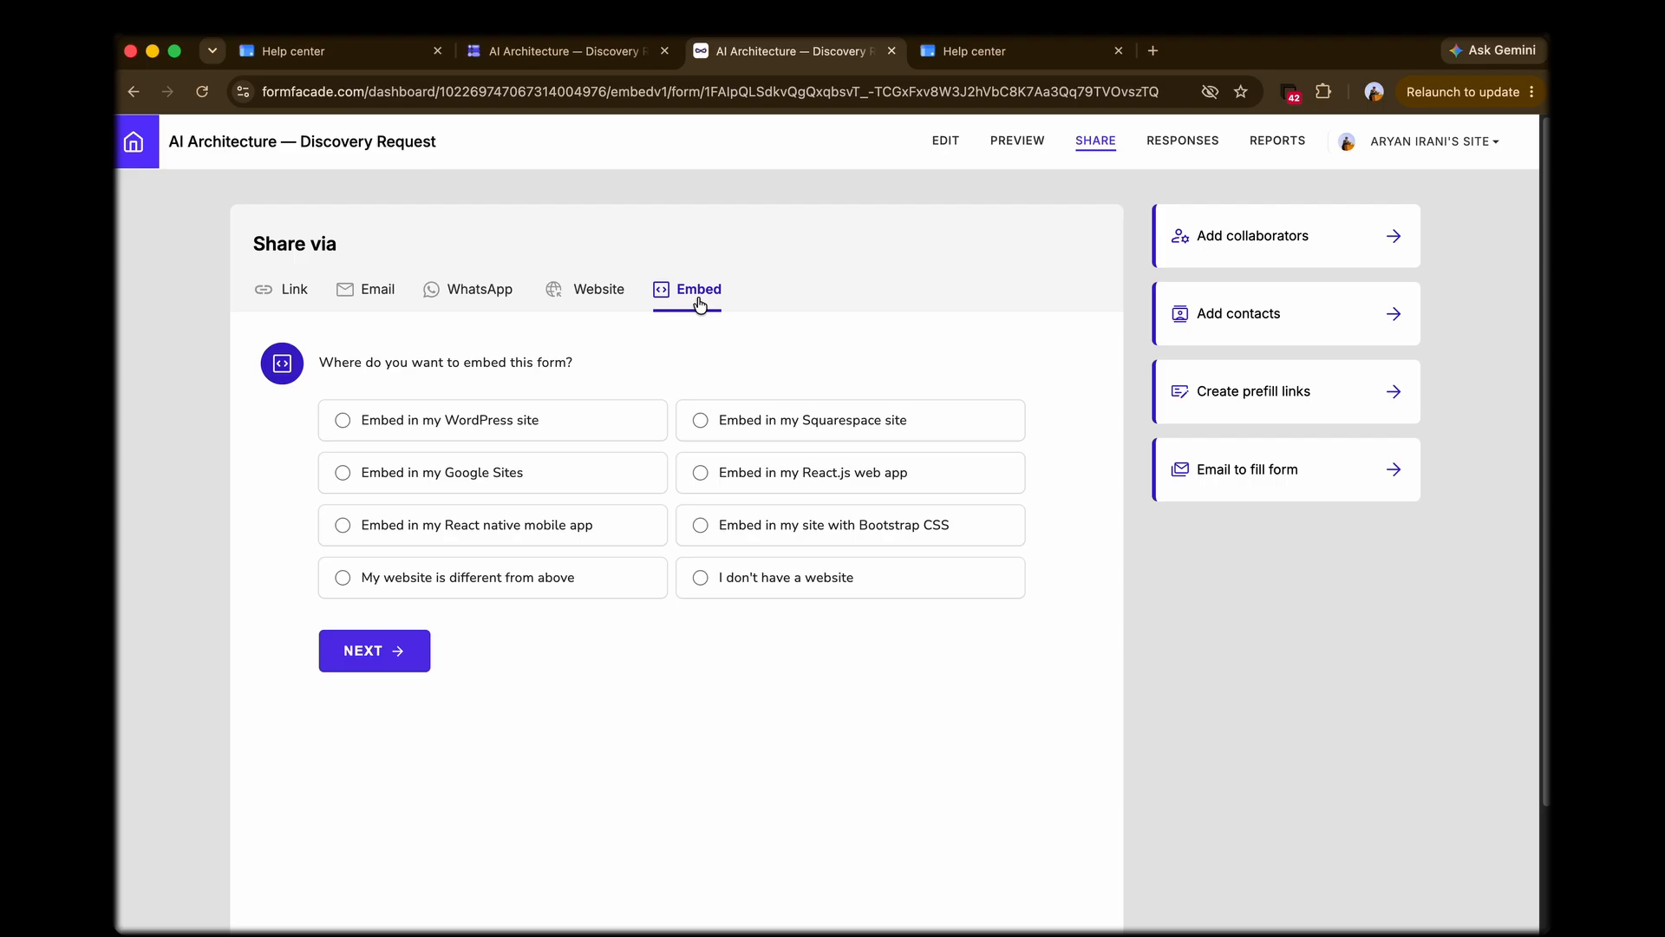
Step: Choose Google Sites as the place to embed the form in Formfacade and copy the generated embed URL
click(546, 491)
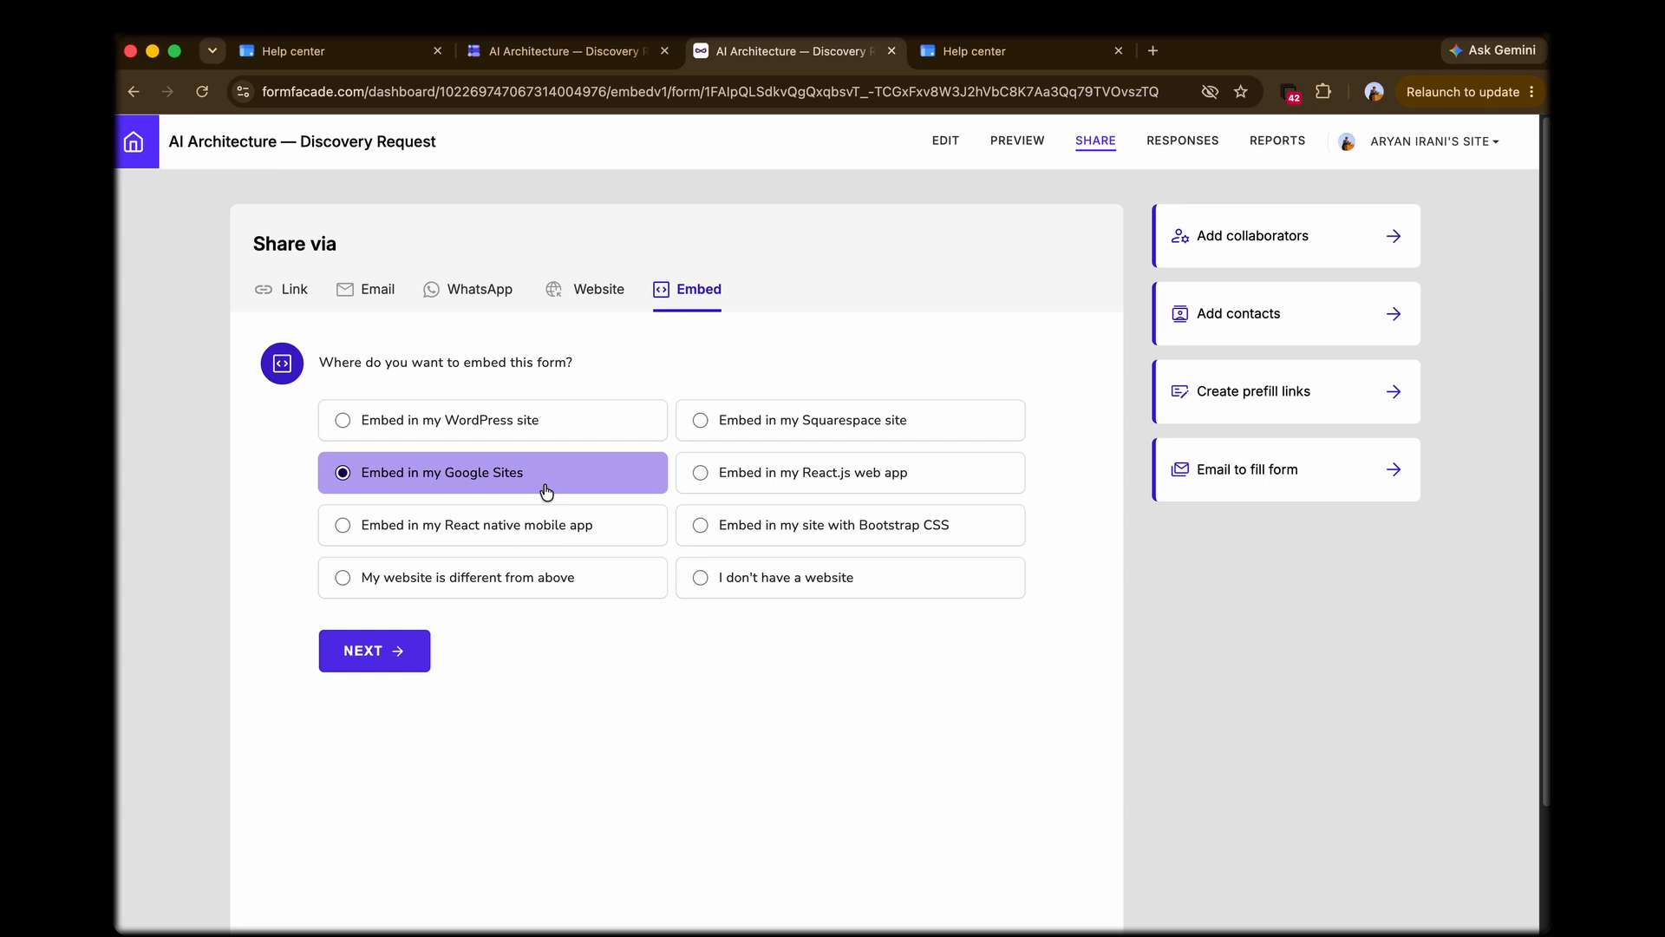
click(387, 666)
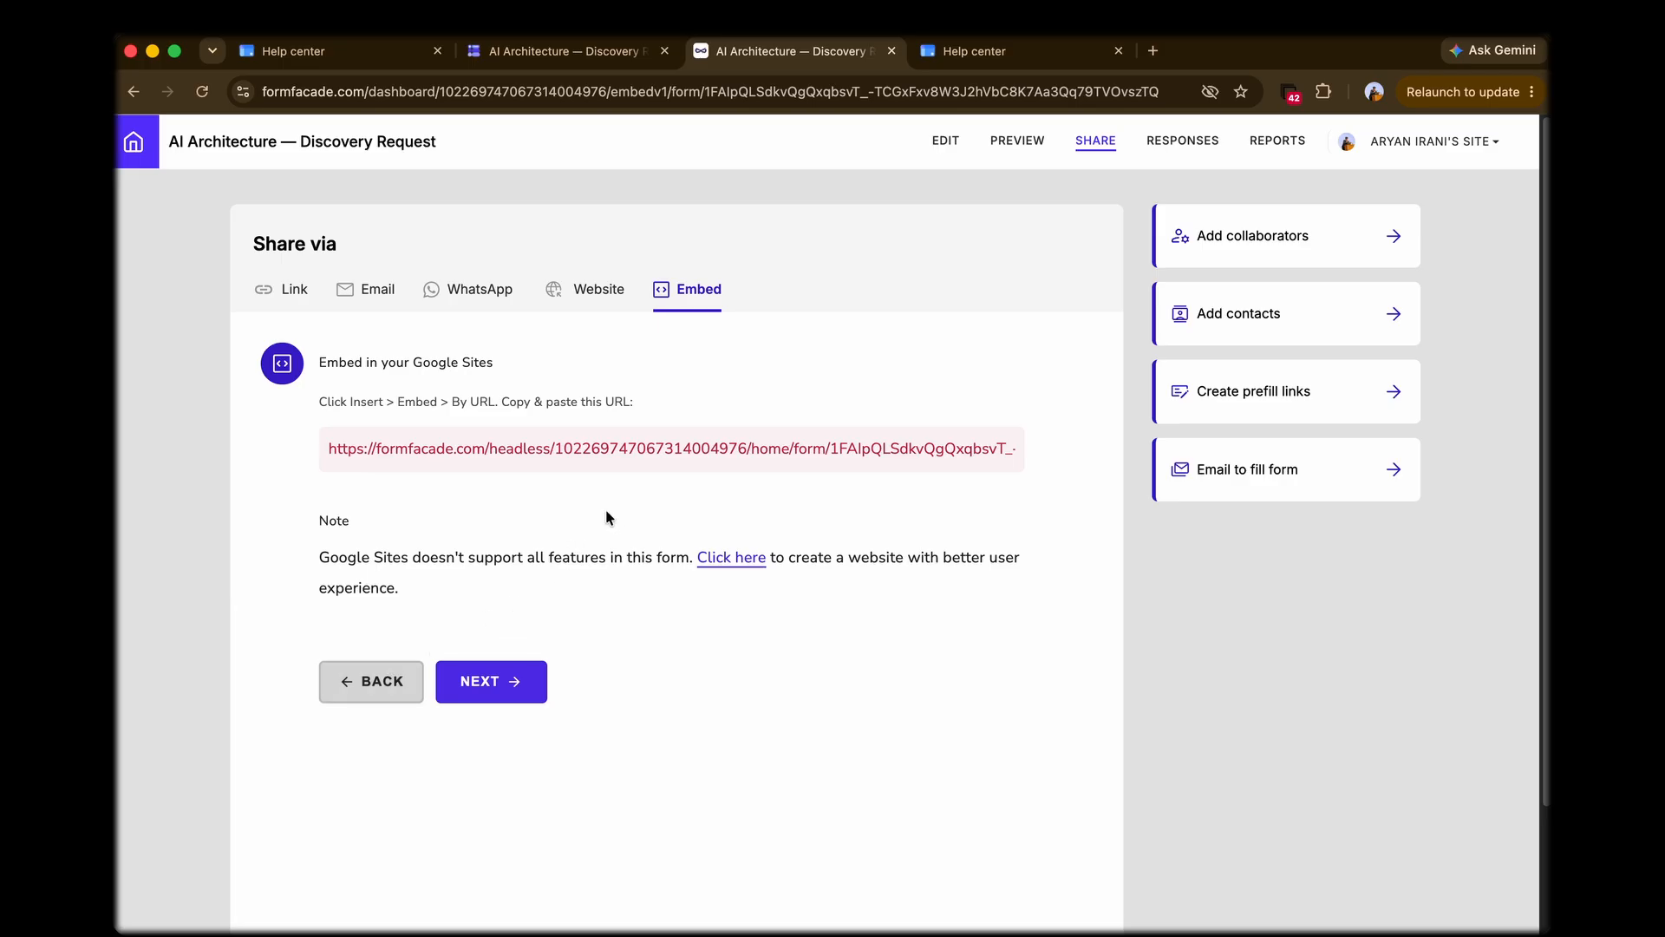
click(650, 454)
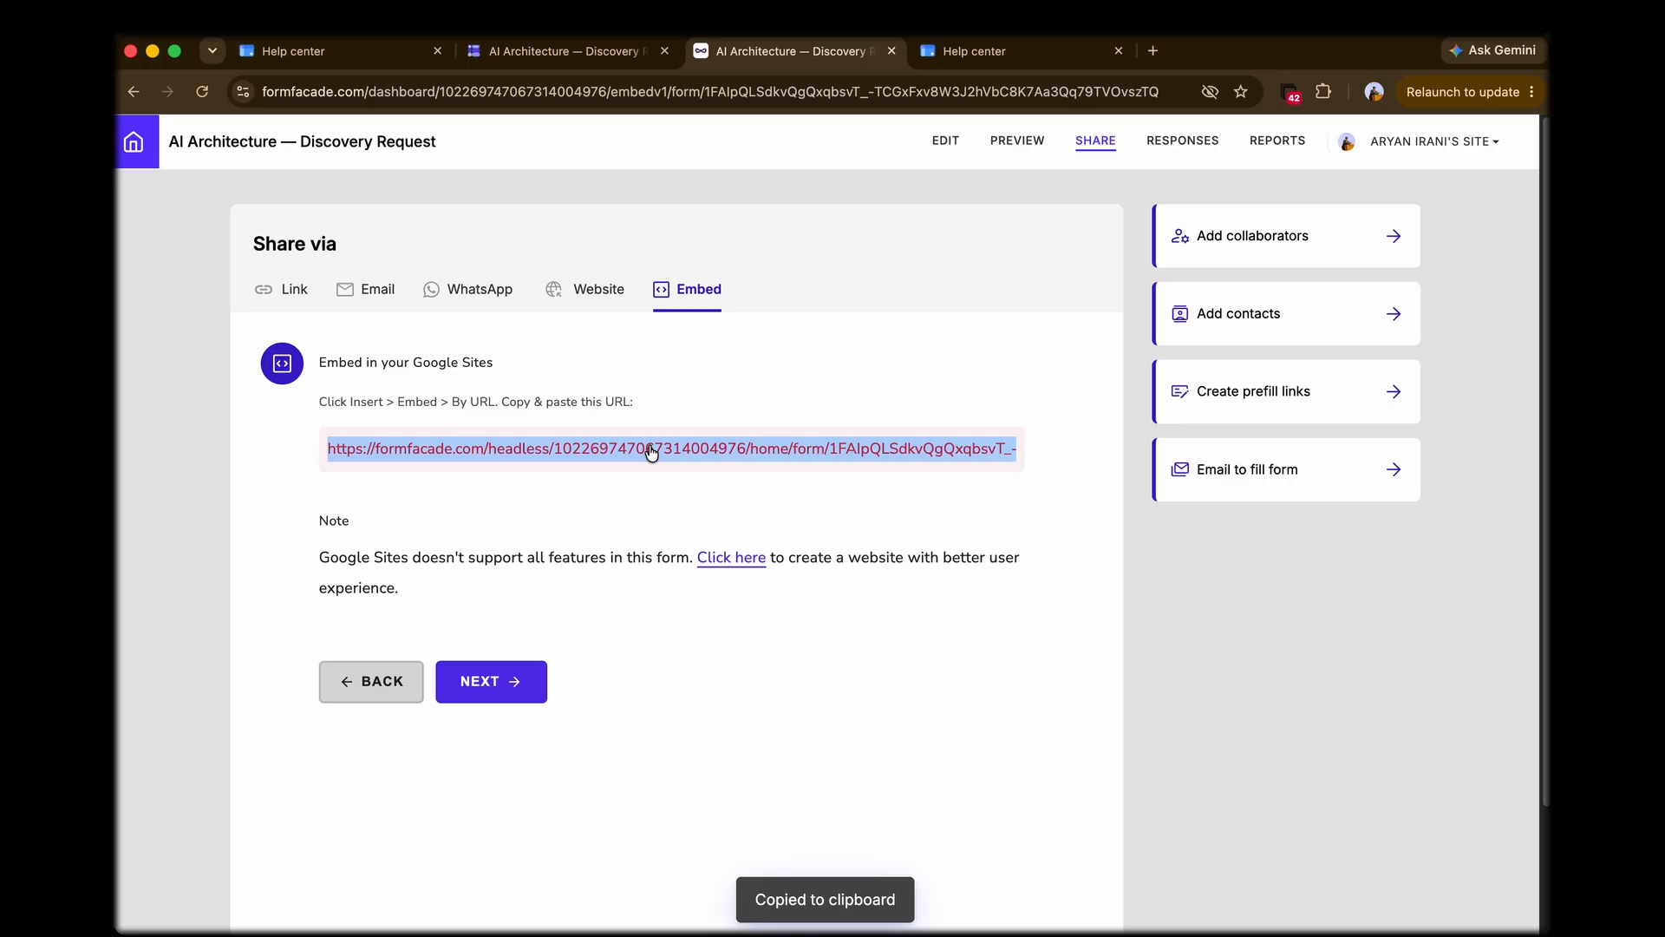
Step: Switch to the Help Center page in the Google Sites editor and insert a whole-page web embed by pasting the copied Formfacade URL
click(975, 50)
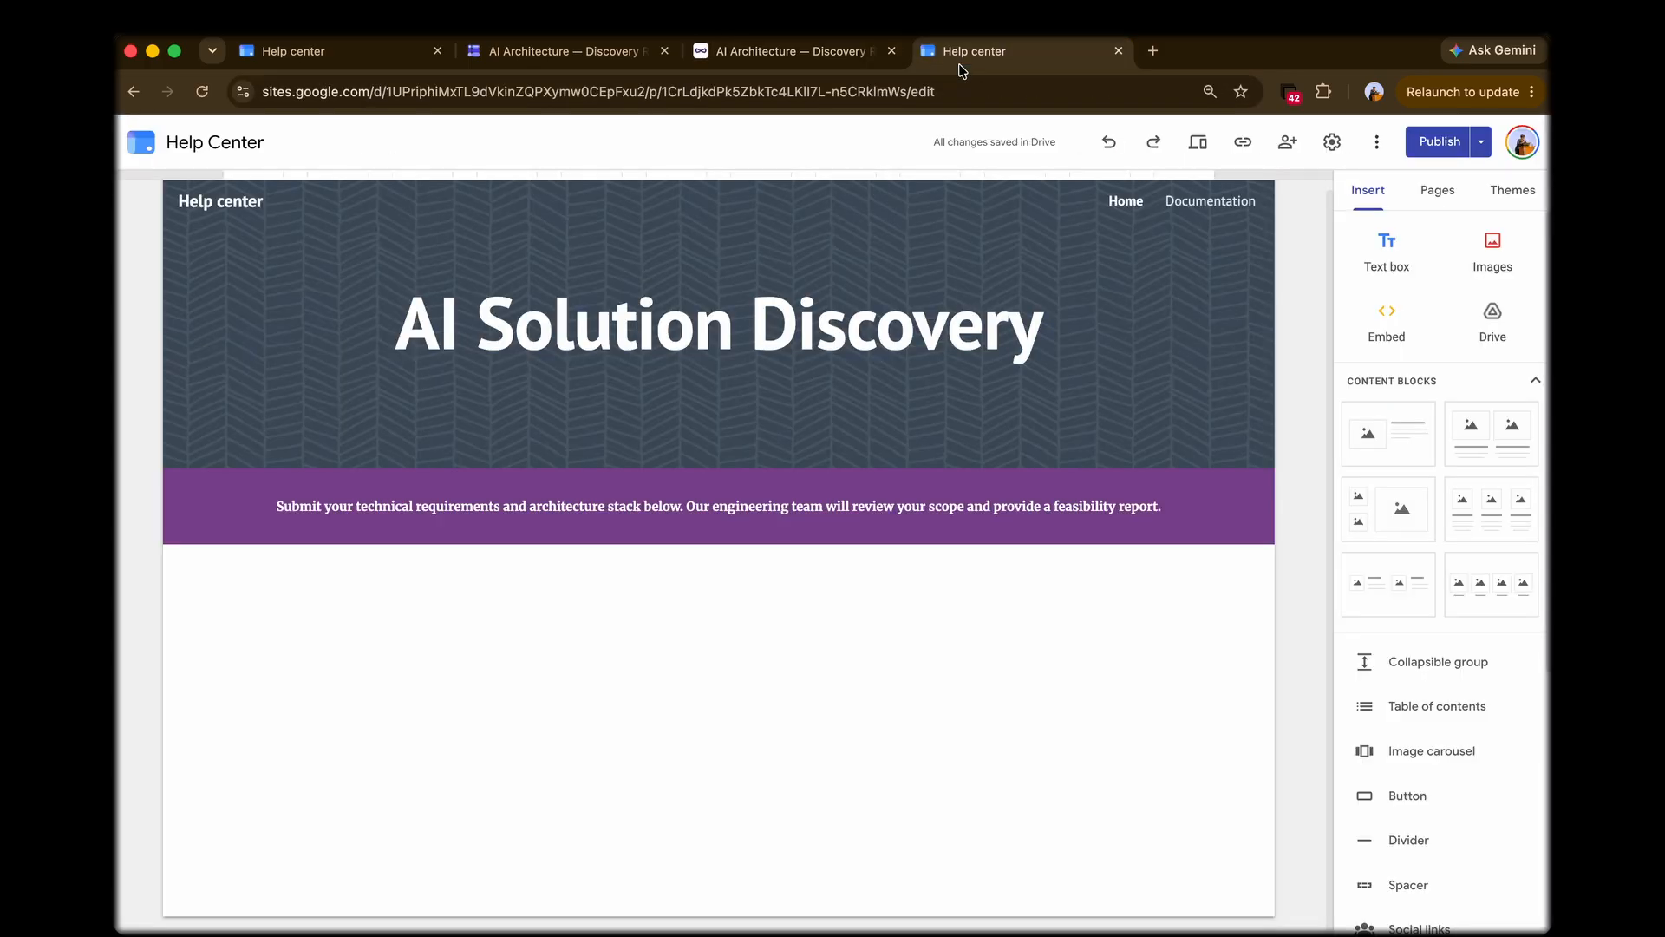
double_click(737, 648)
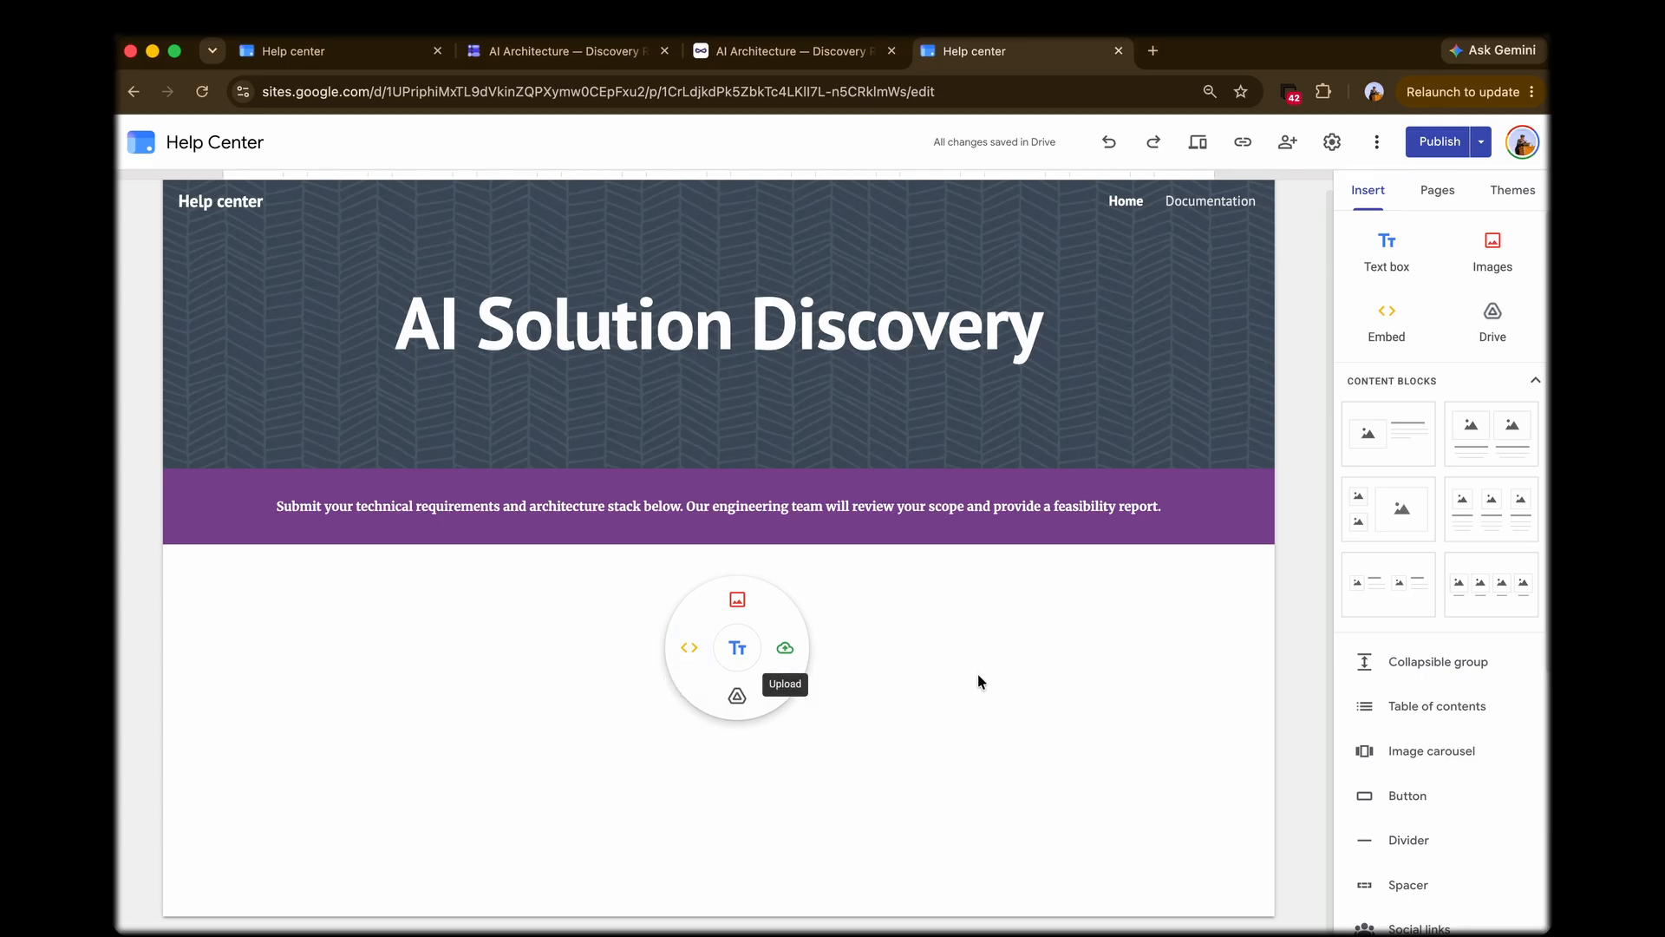
click(1388, 321)
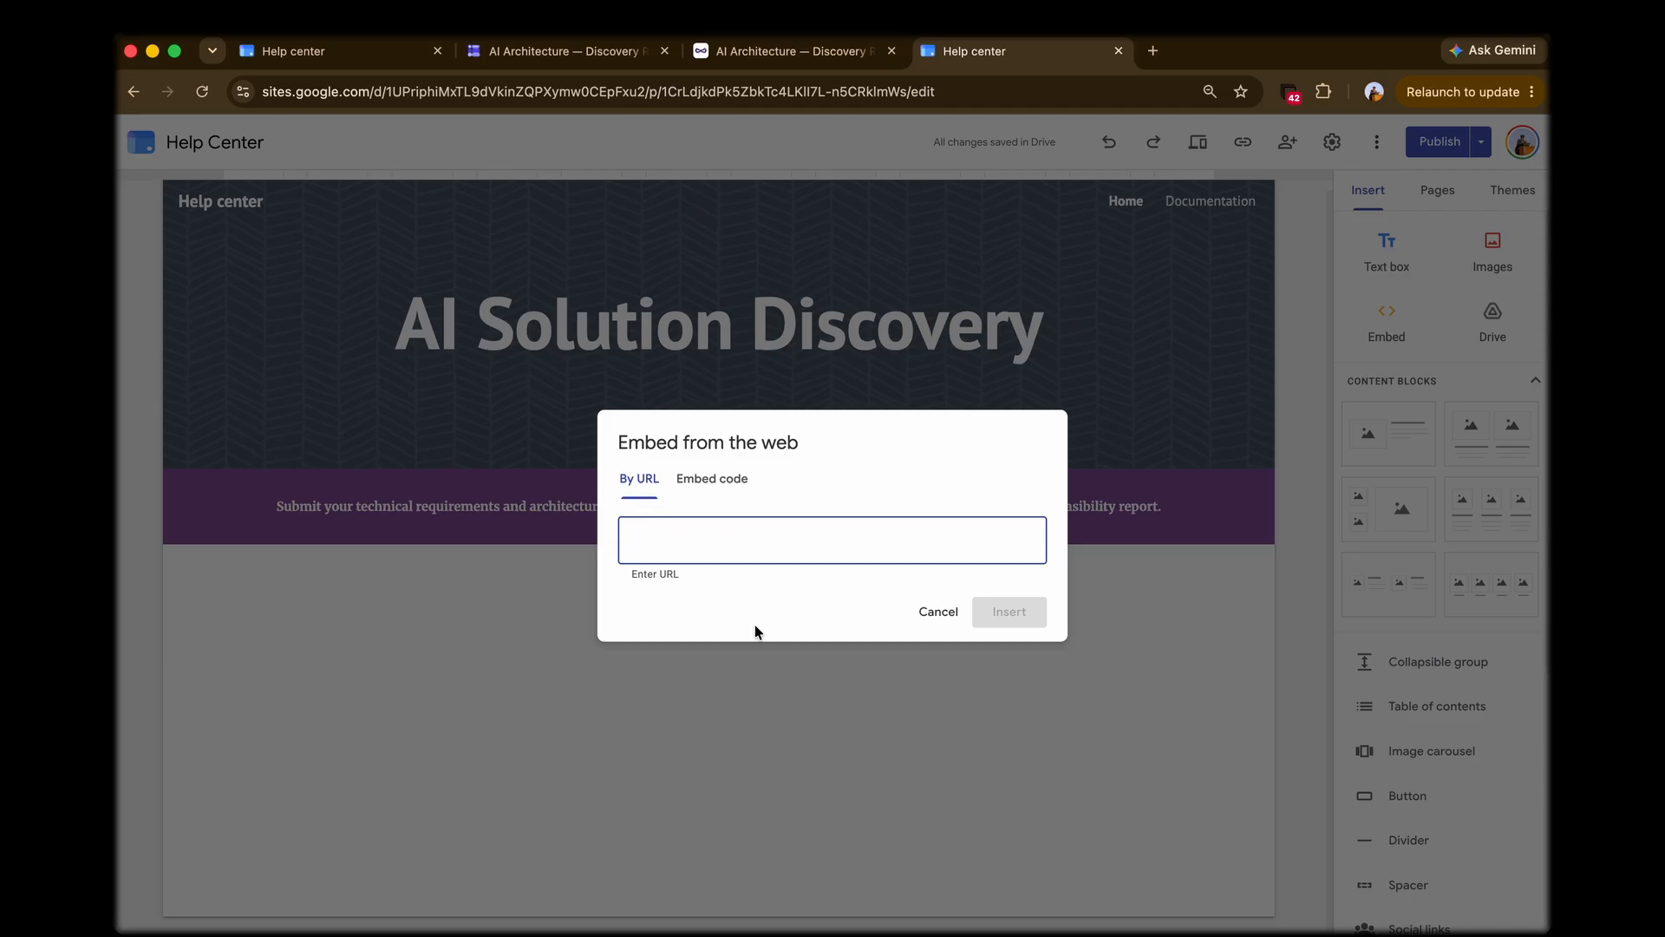
key(super+v)
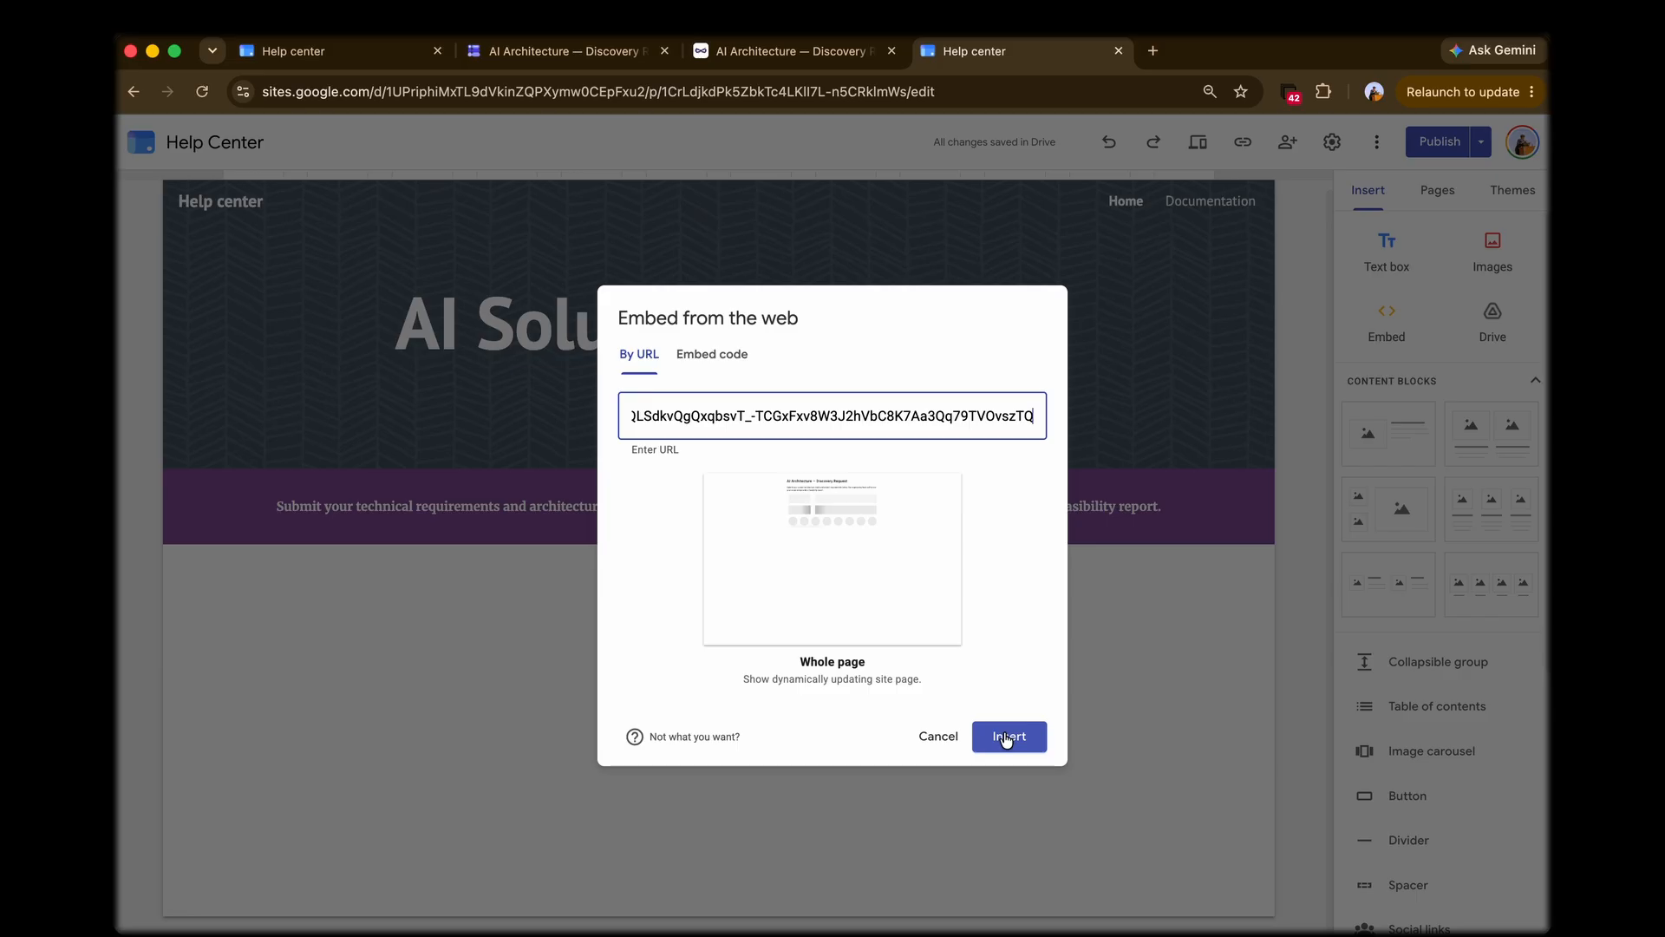
click(1007, 737)
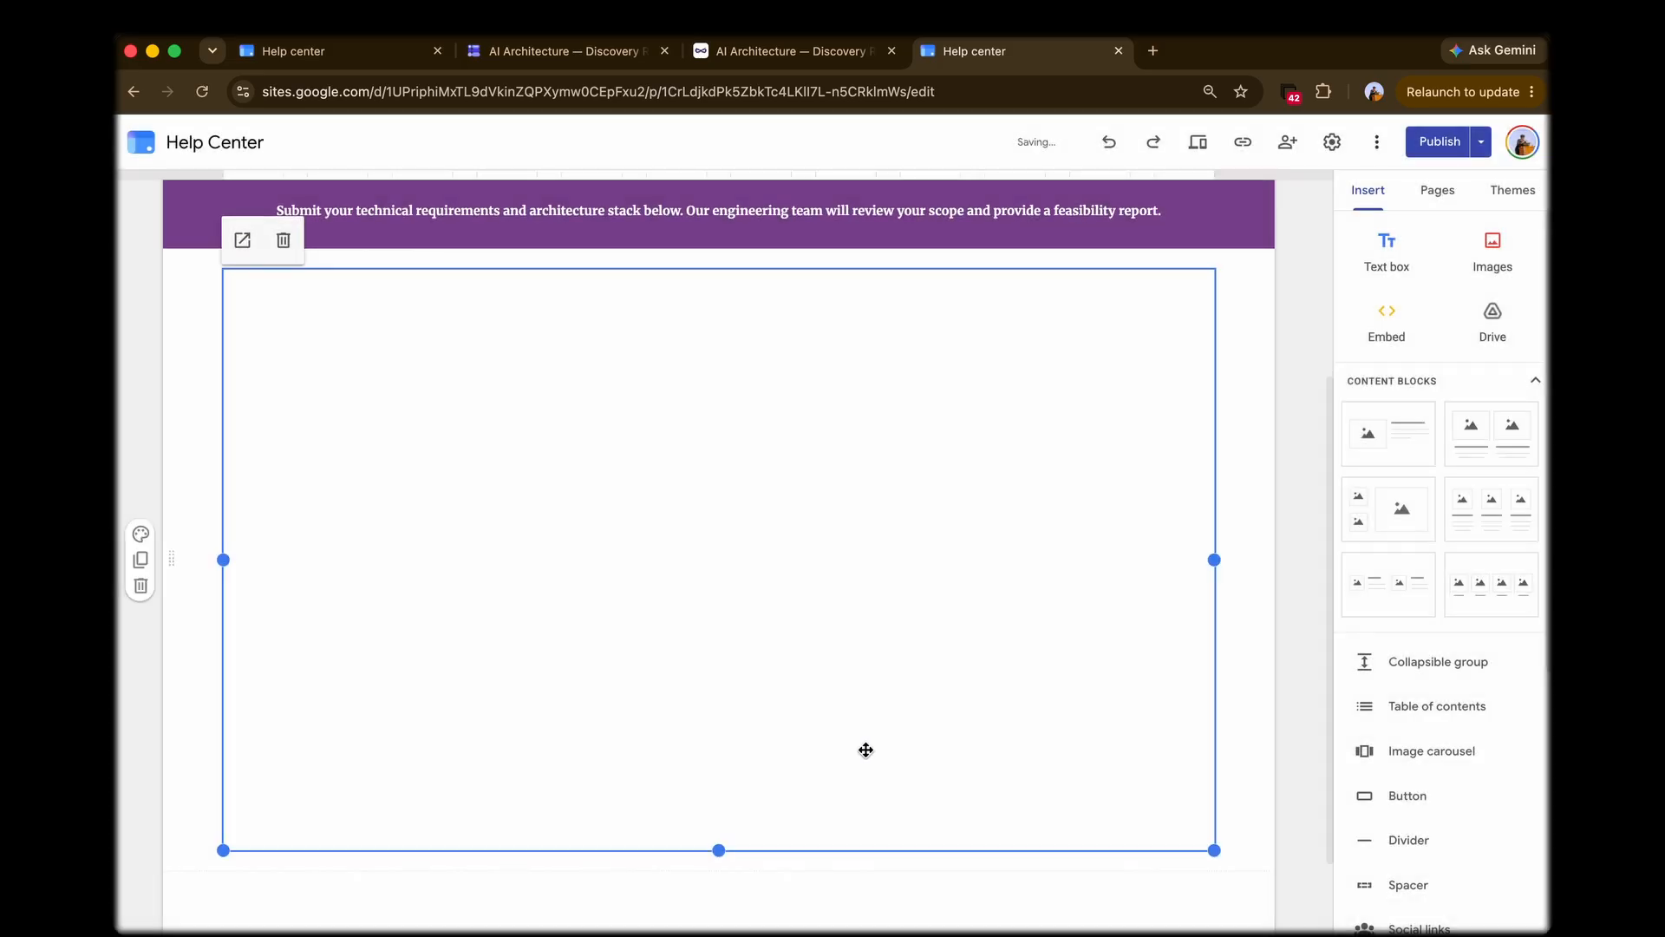
Step: Extend the embedded form's frame downwards so the whole form fits without an inner scrollbar
scroll(833, 806, down, 2)
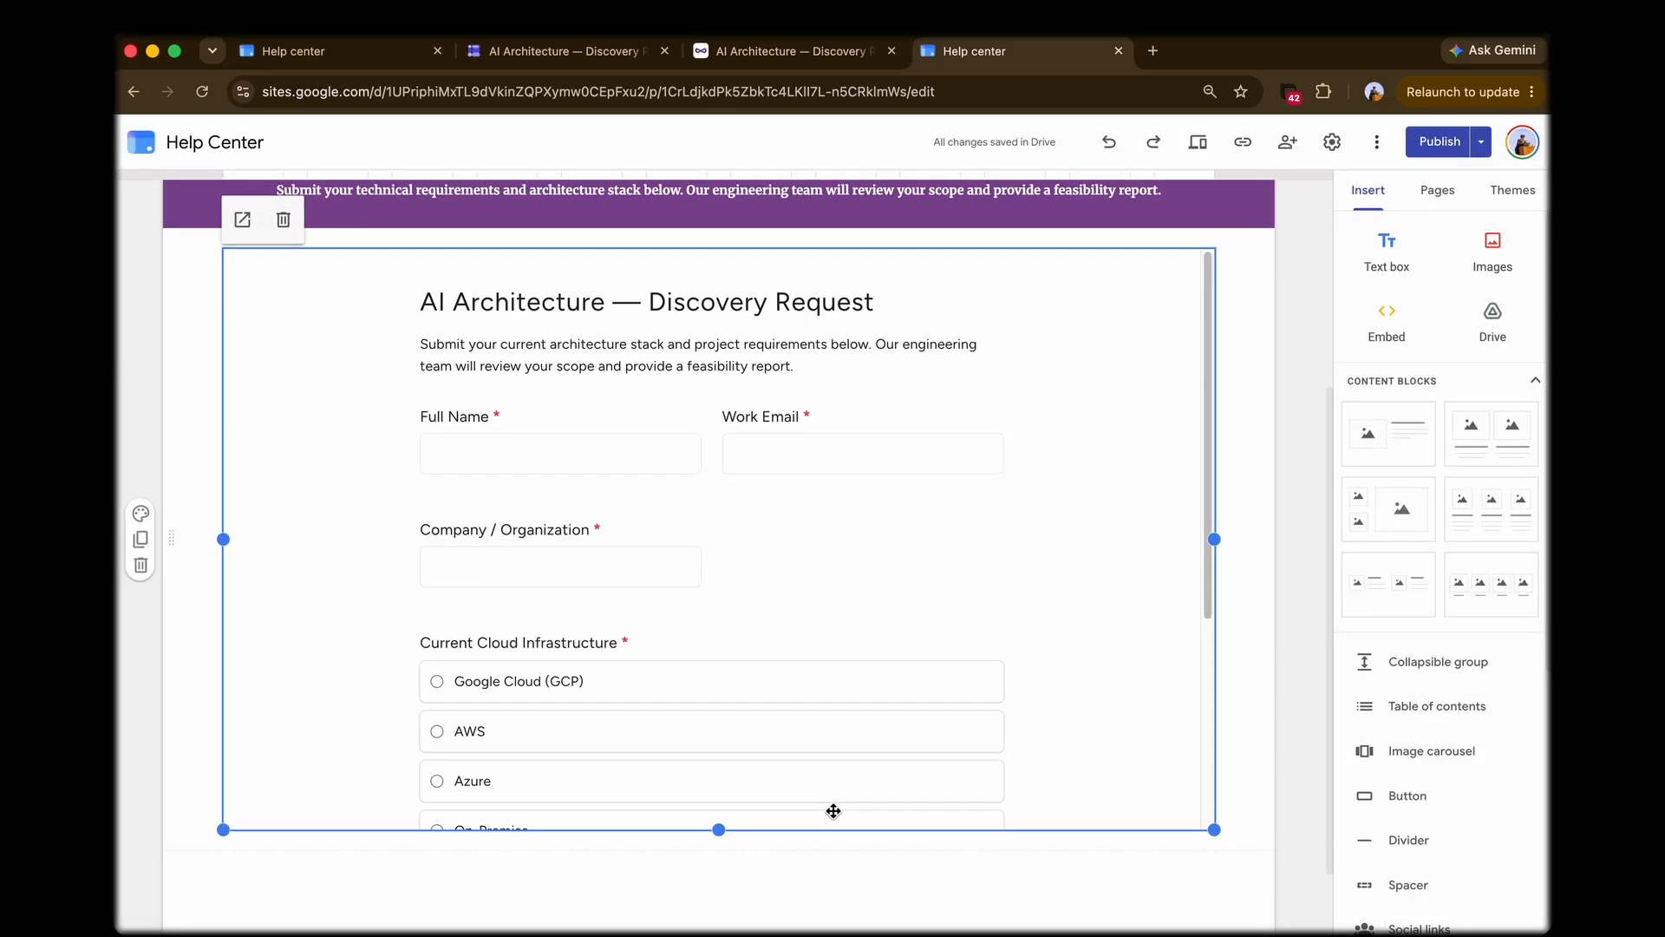
drag(719, 738, 721, 933)
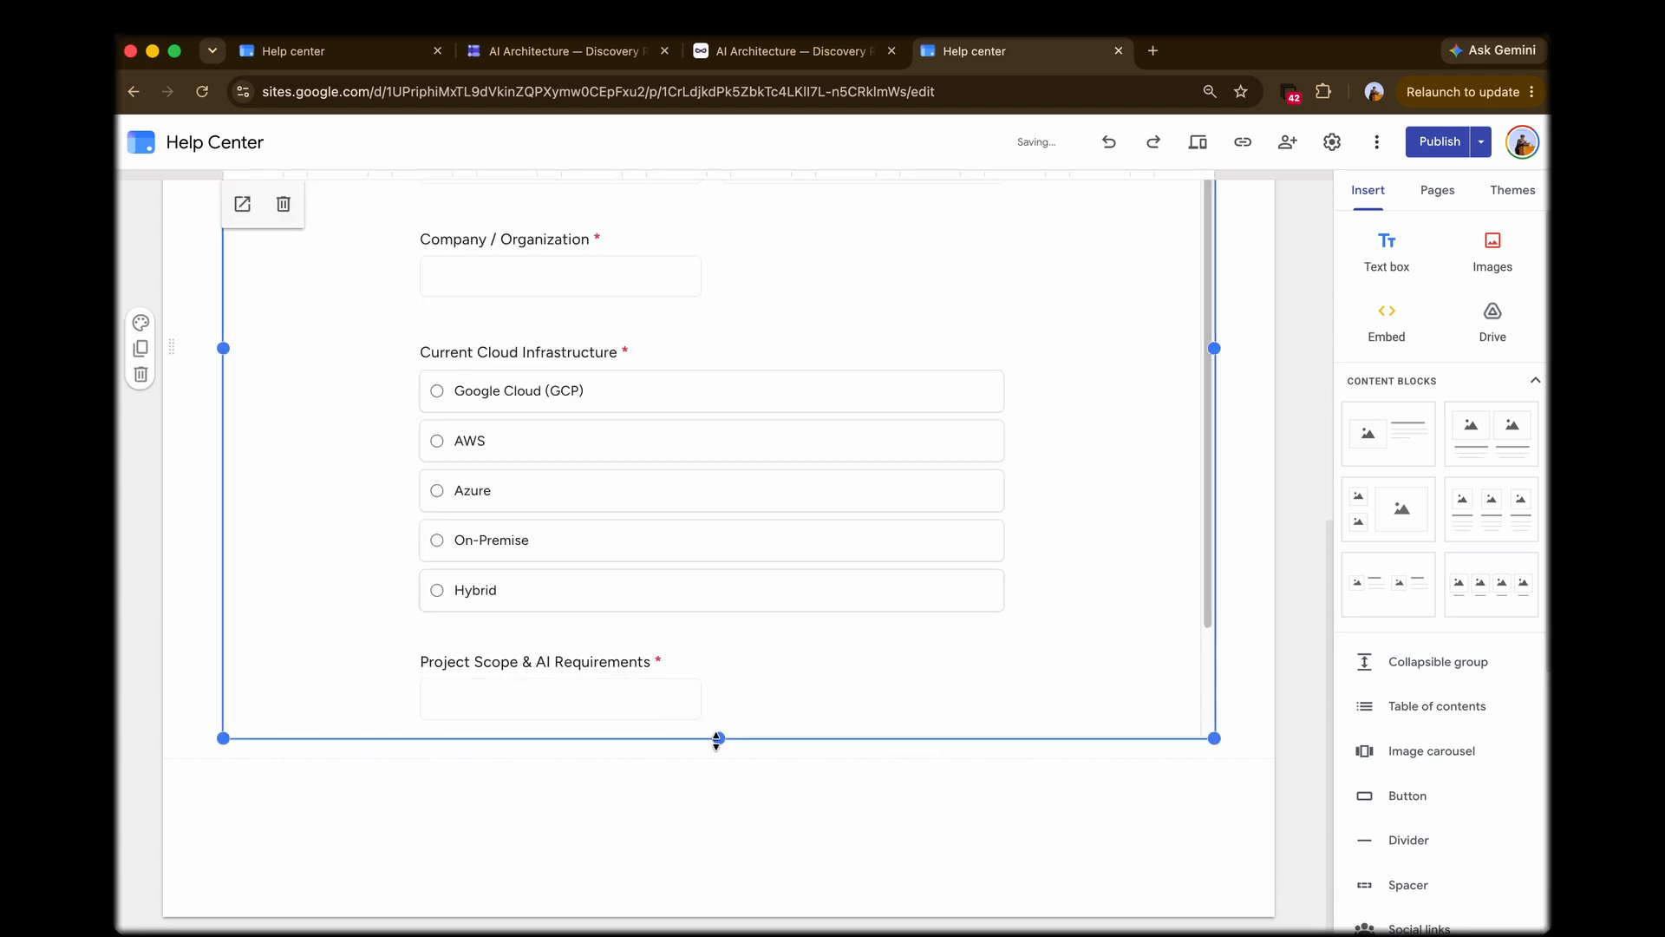
drag(718, 738, 713, 876)
scroll(796, 699, up, 5)
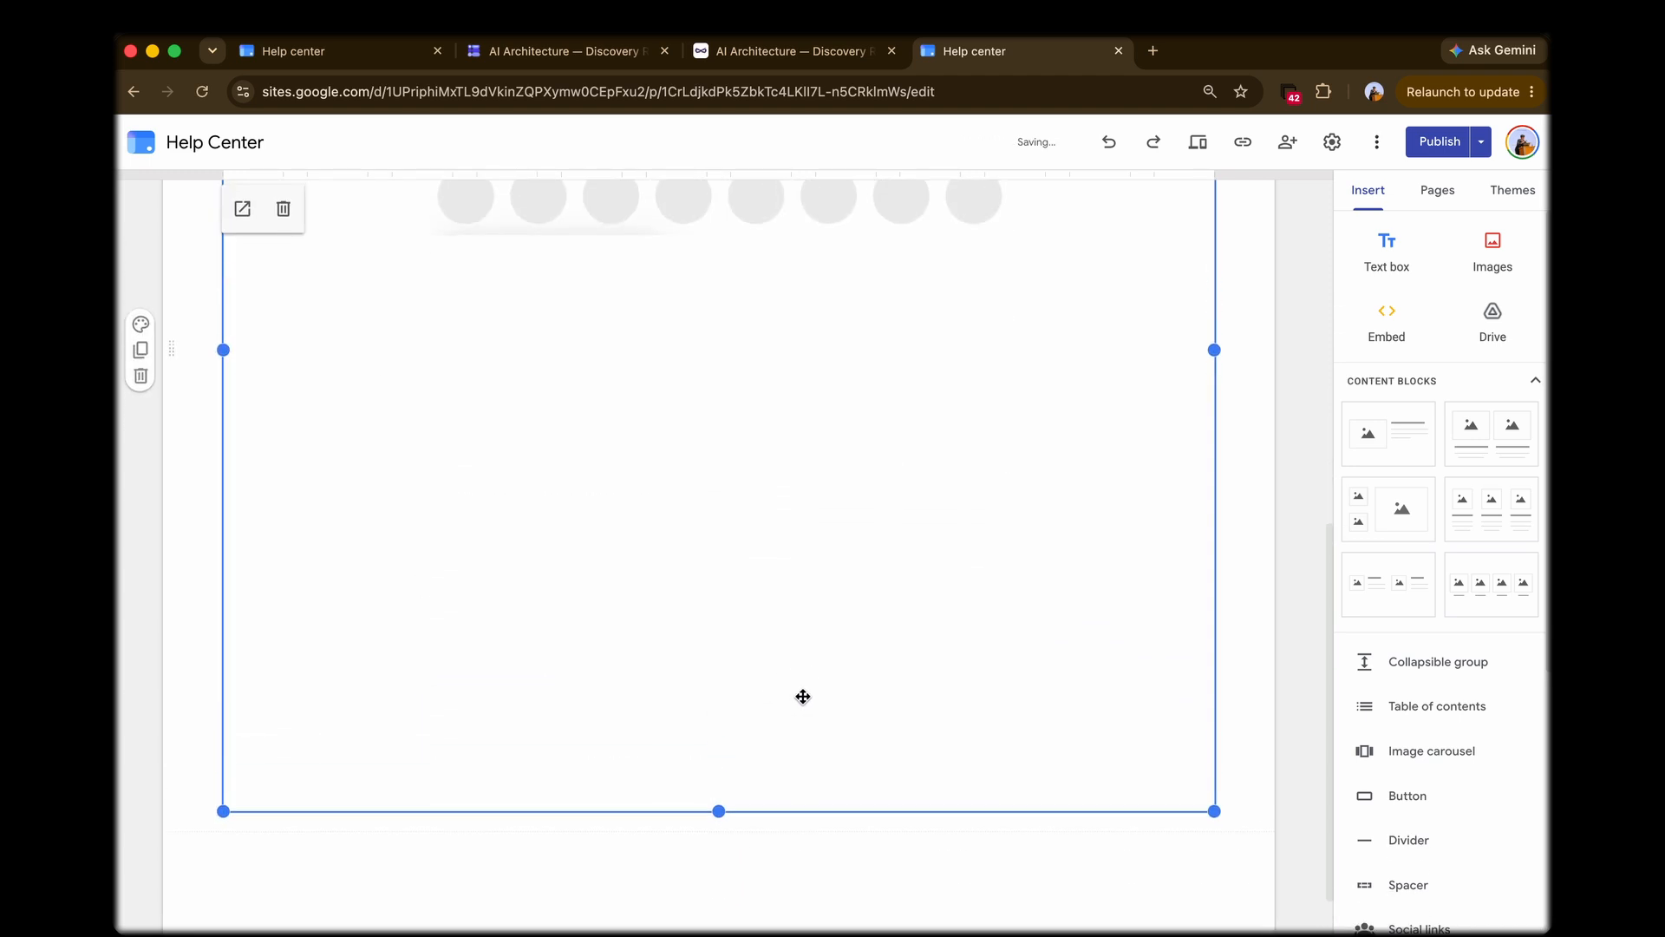
scroll(811, 694, up, 4)
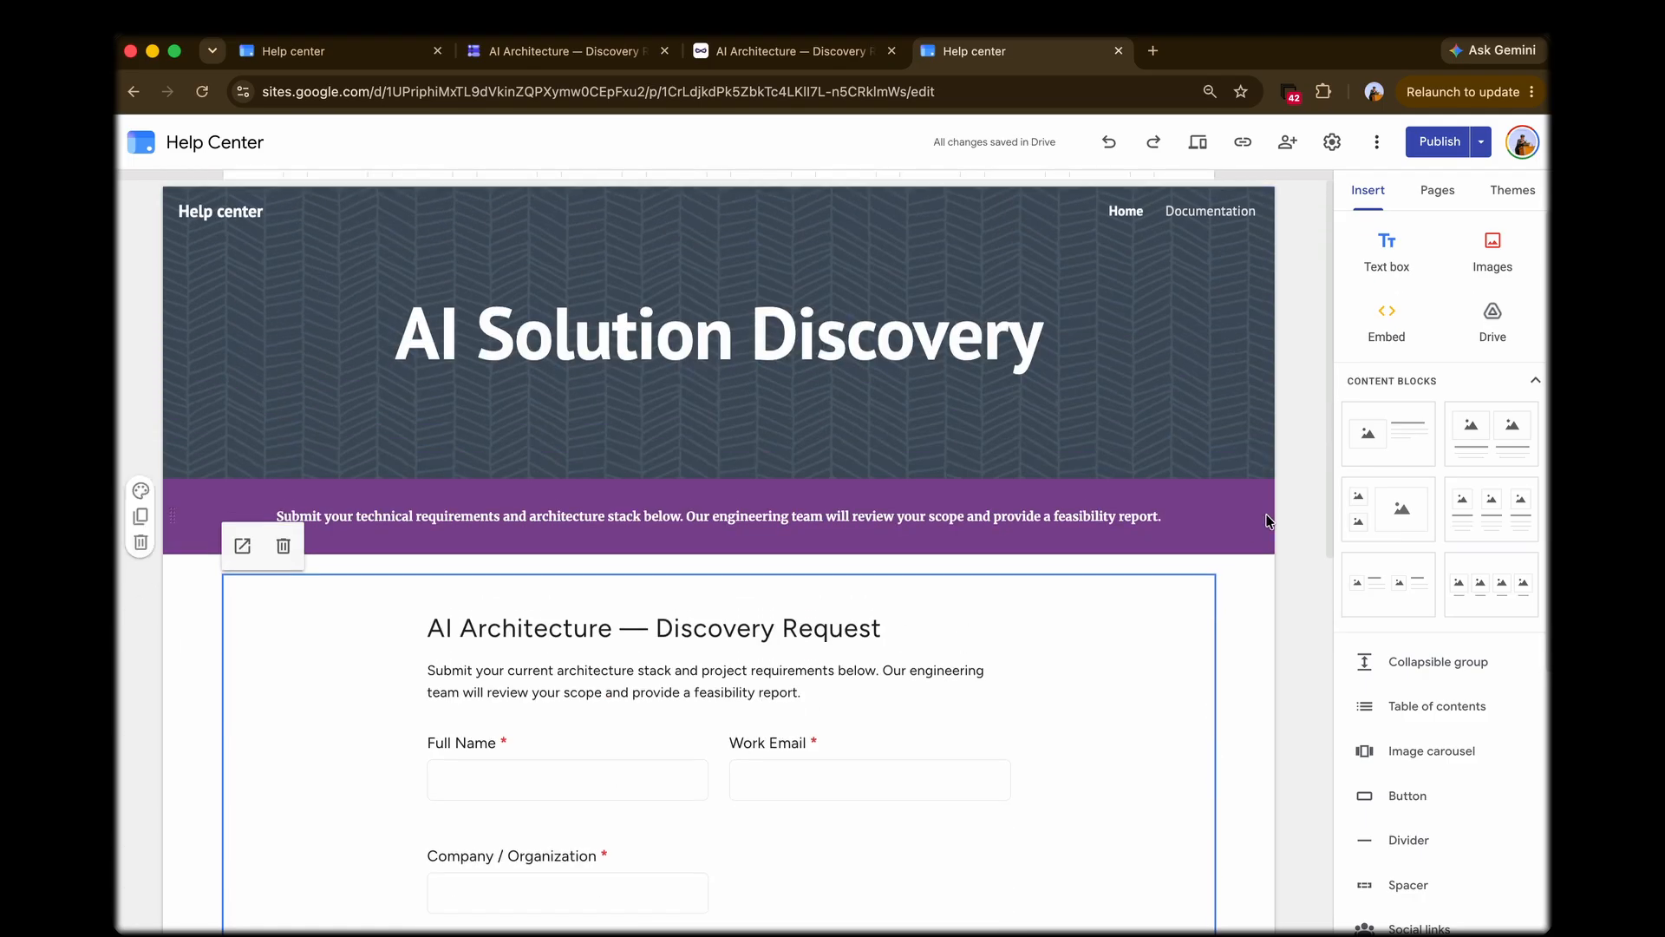
Step: Preview the unpublished site, examine the page from the AI Solution Discovery header to the form's submit button, and return to the editor
click(1199, 143)
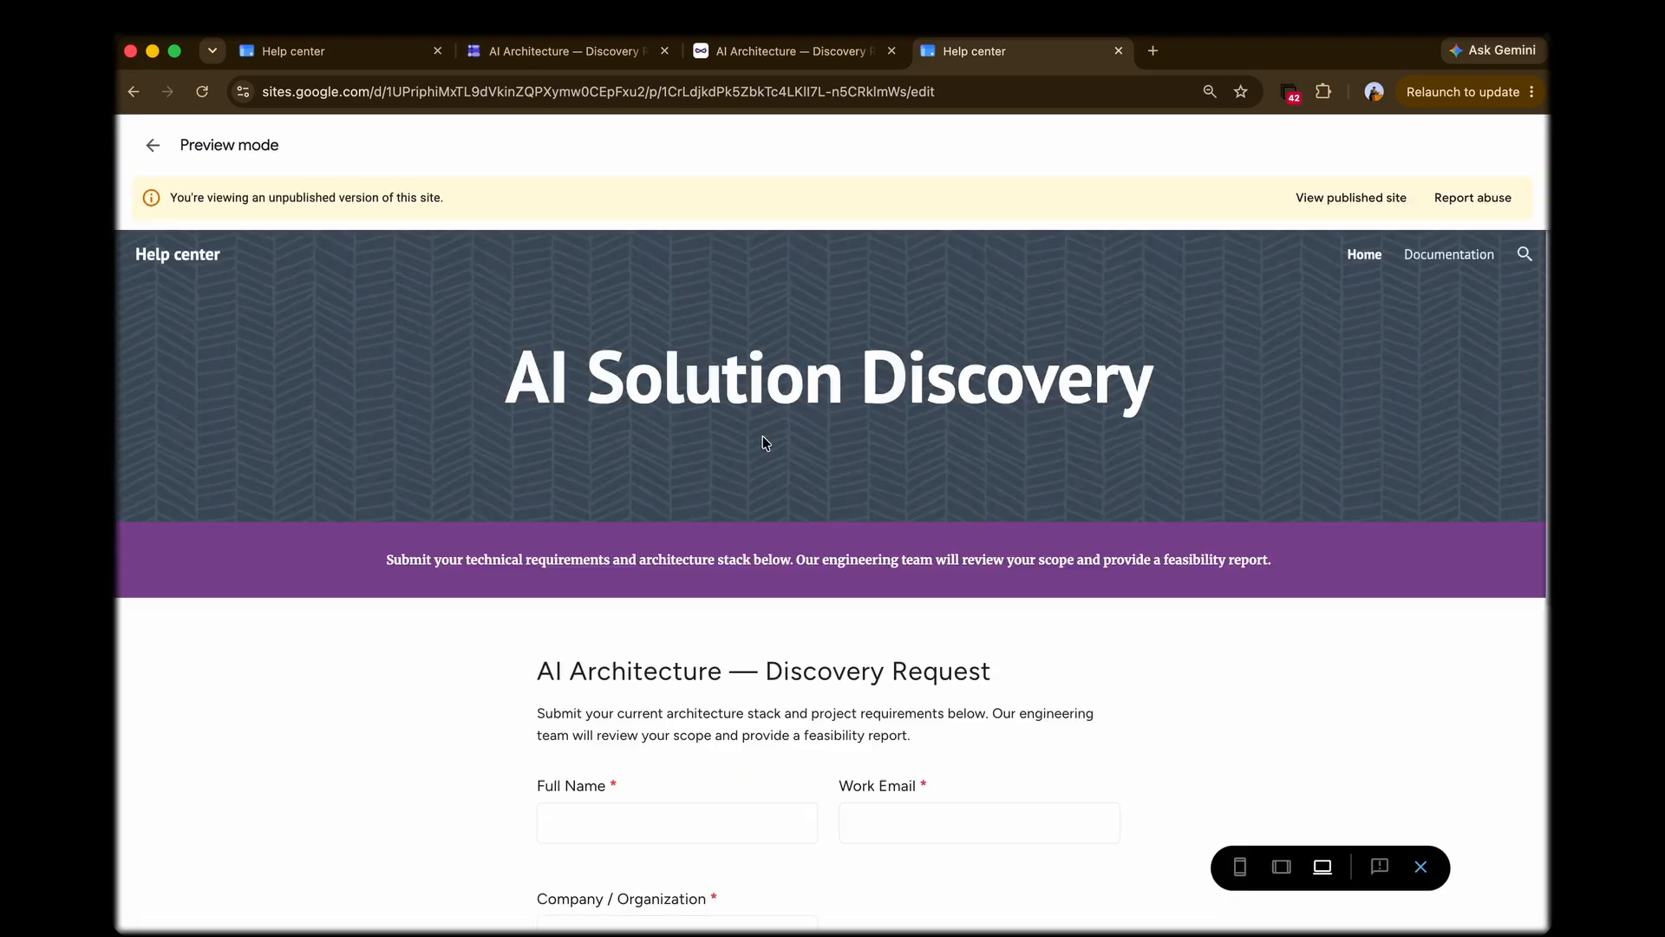
scroll(876, 473, down, 2)
scroll(989, 508, up, 2)
drag(452, 360, 1209, 396)
click(1313, 411)
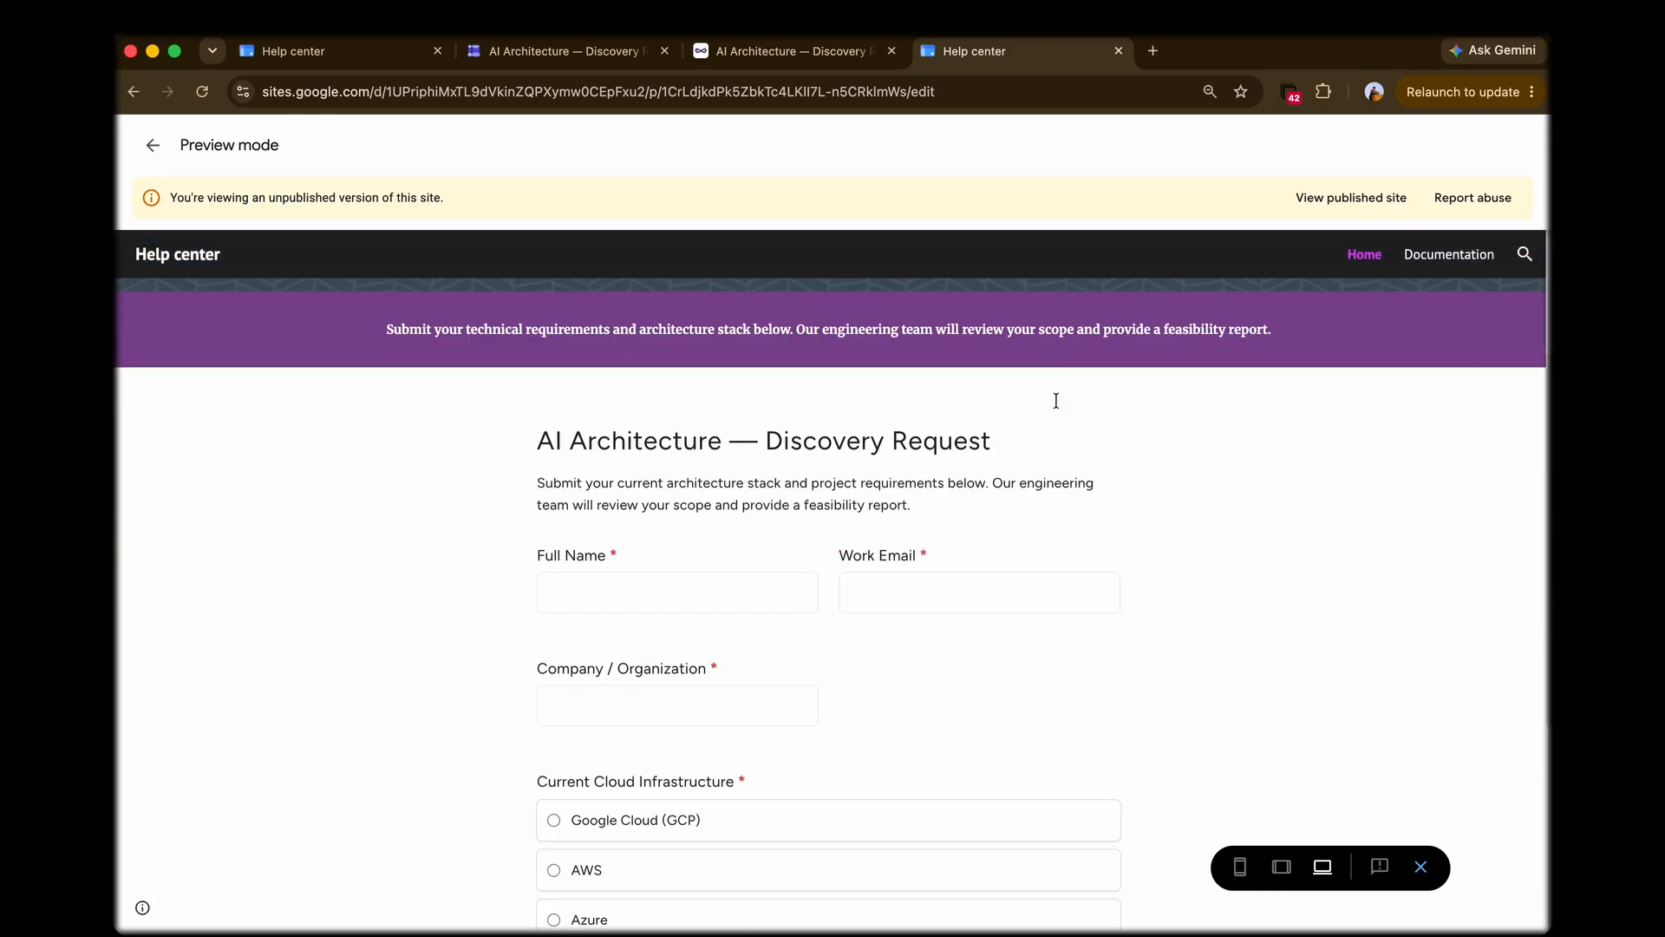
scroll(1056, 399, down, 4)
scroll(1203, 439, down, 3)
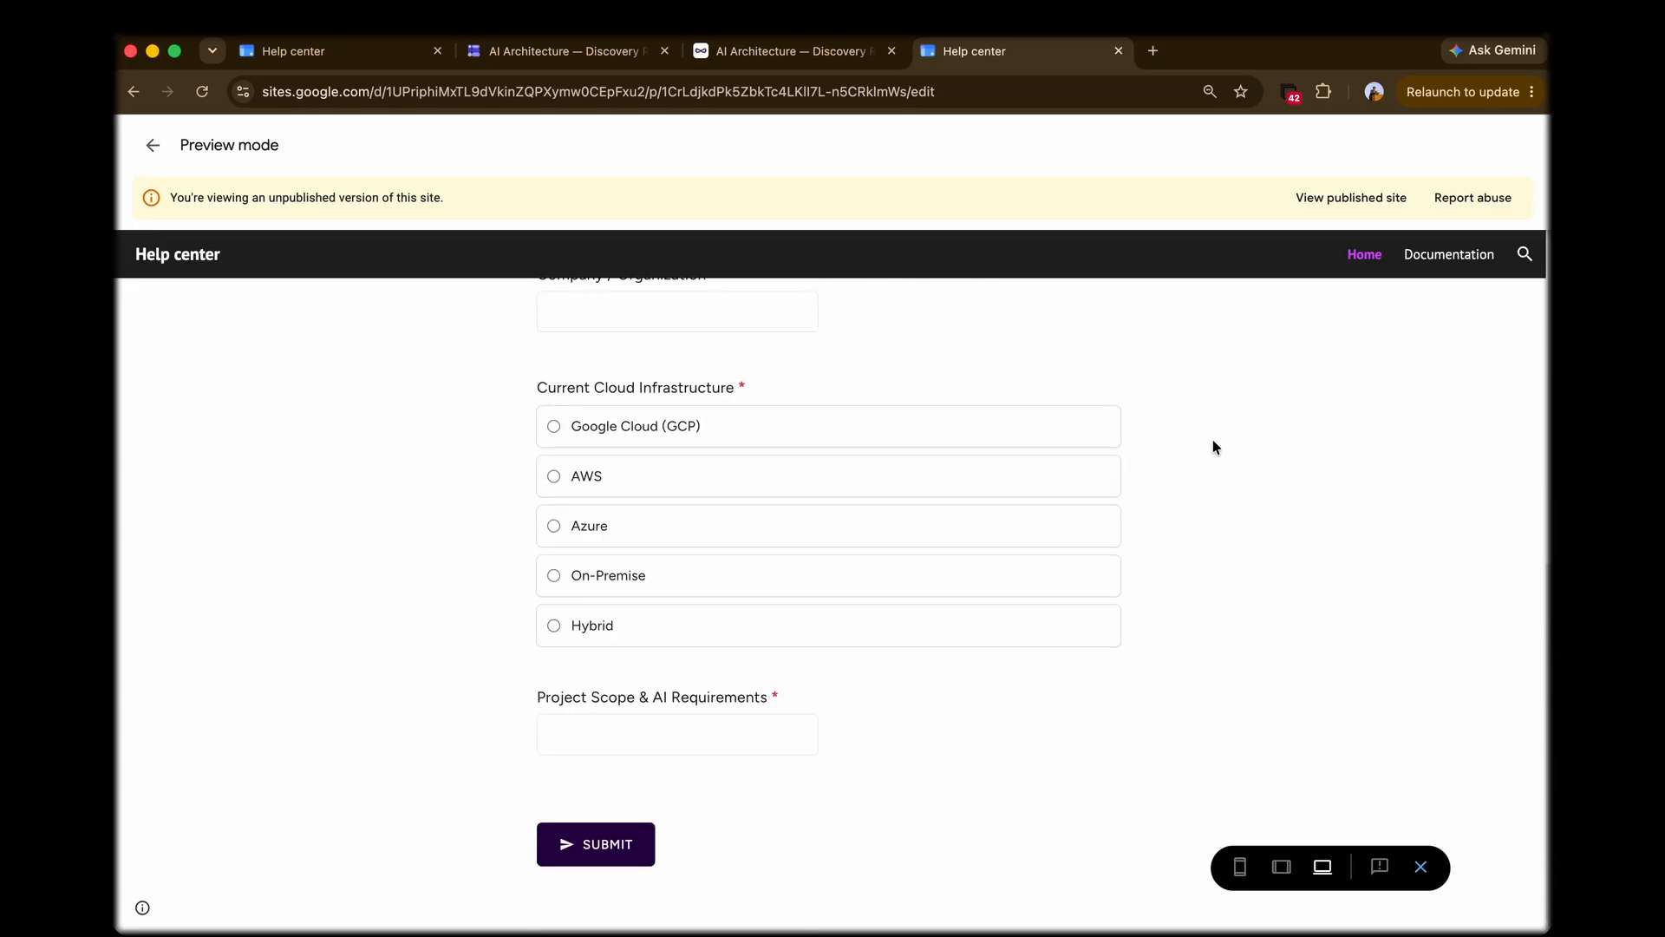
scroll(1212, 448, up, 7)
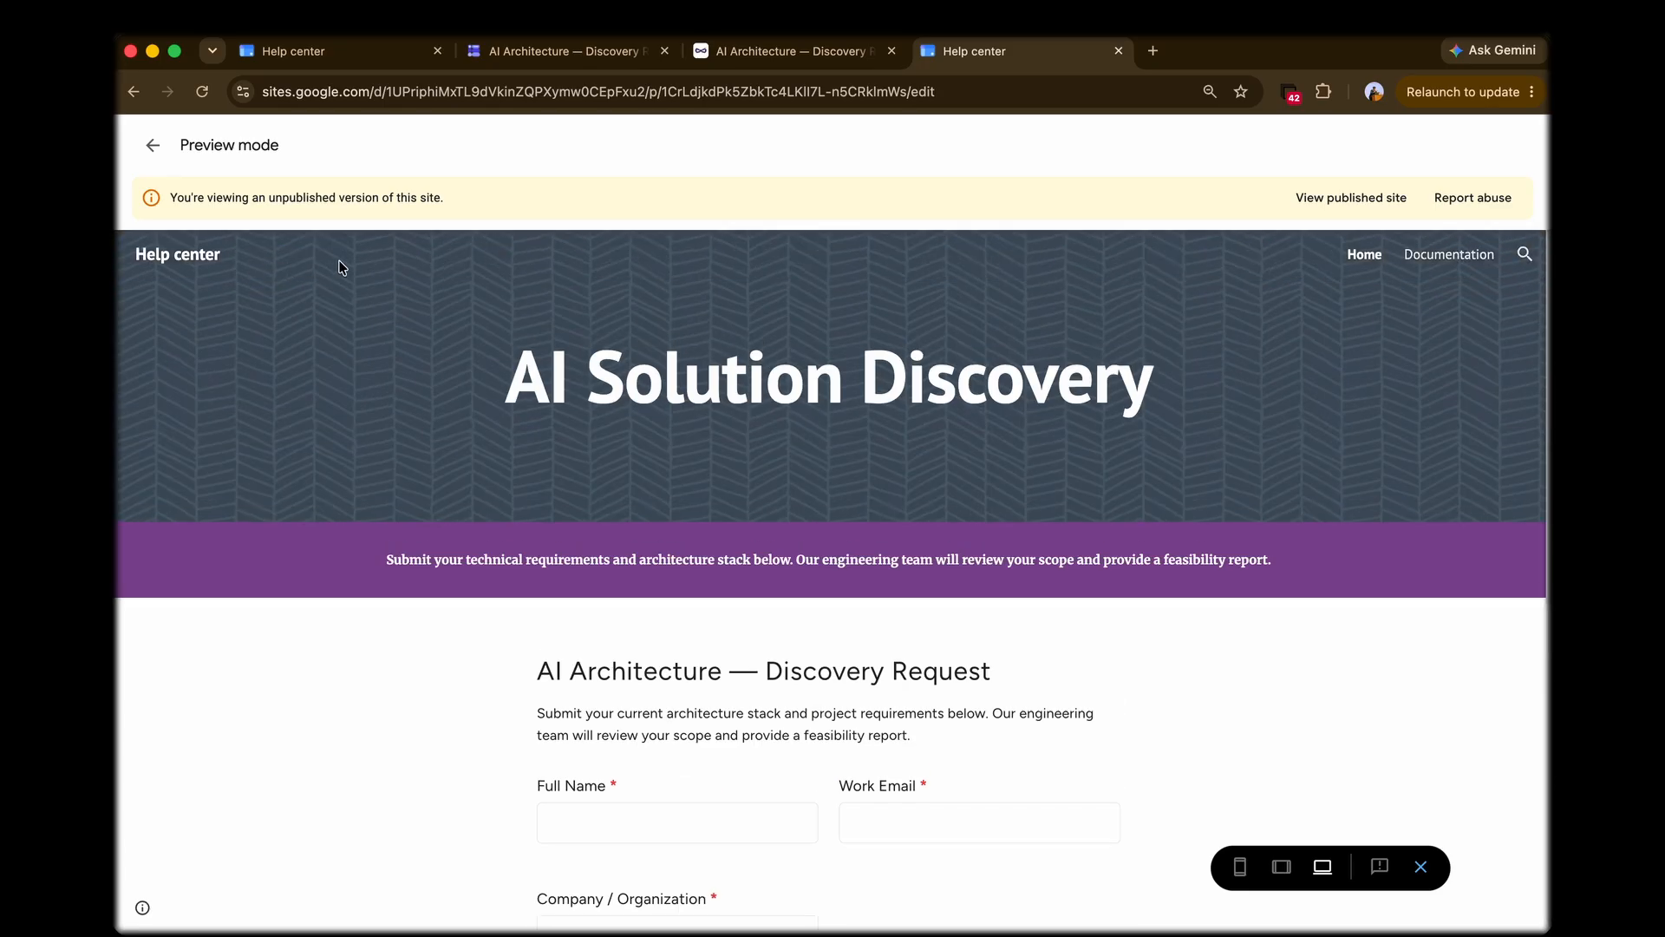
click(153, 160)
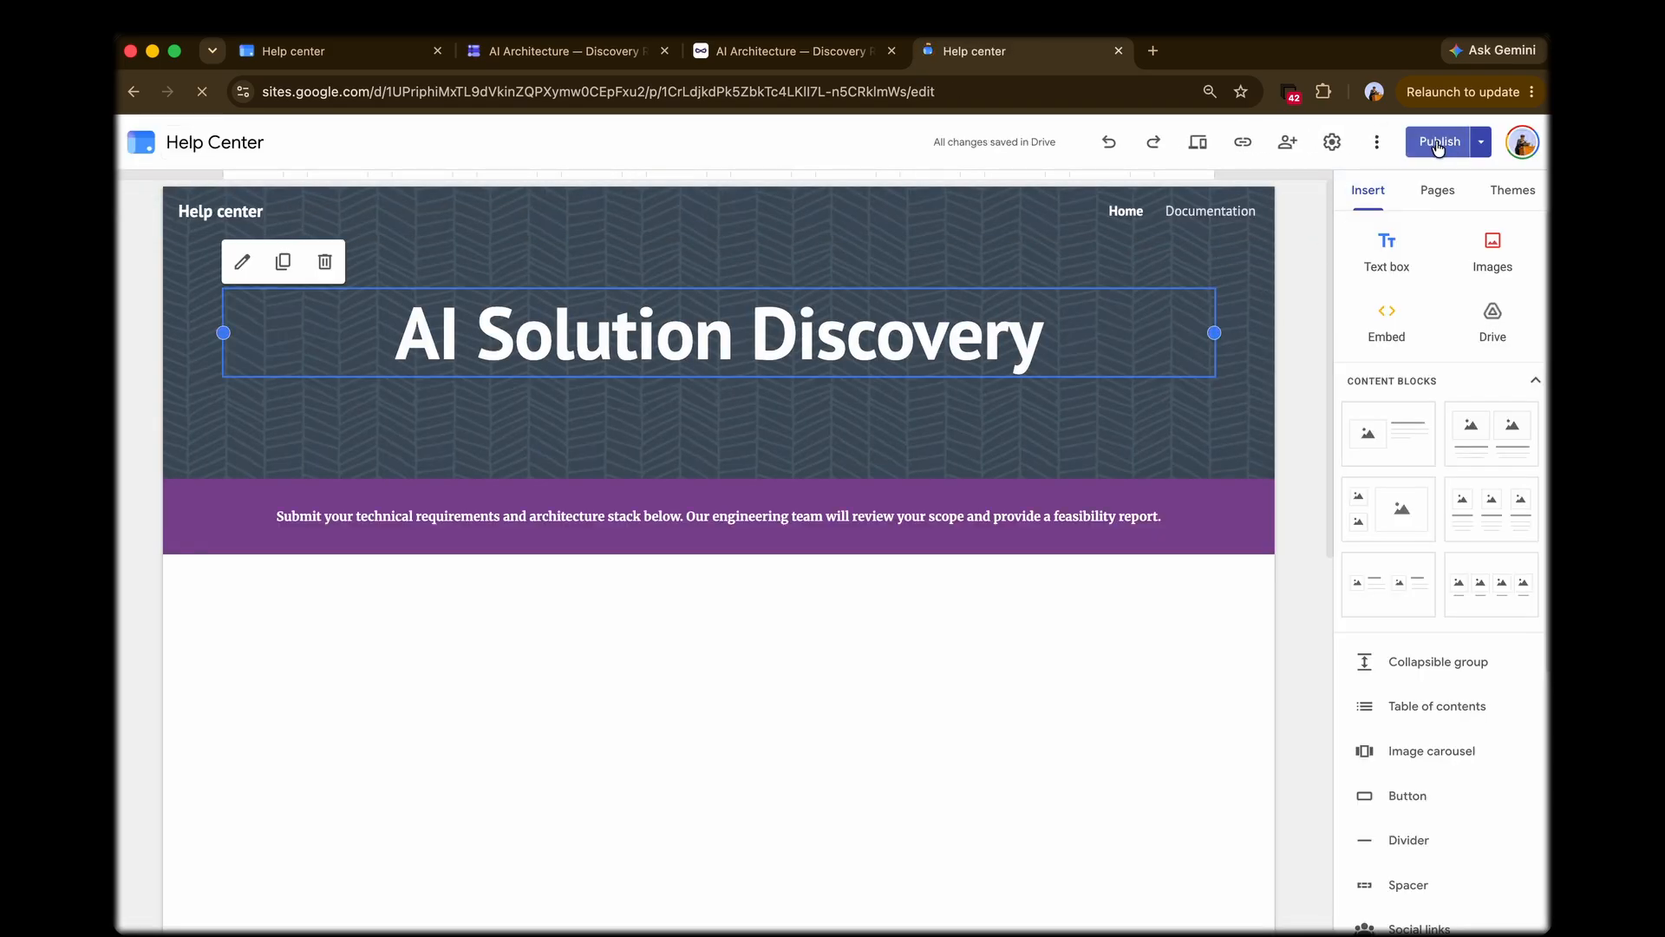
Step: Publish the Help Center site and open the live page to look over the embedded form
click(1447, 142)
click(1490, 143)
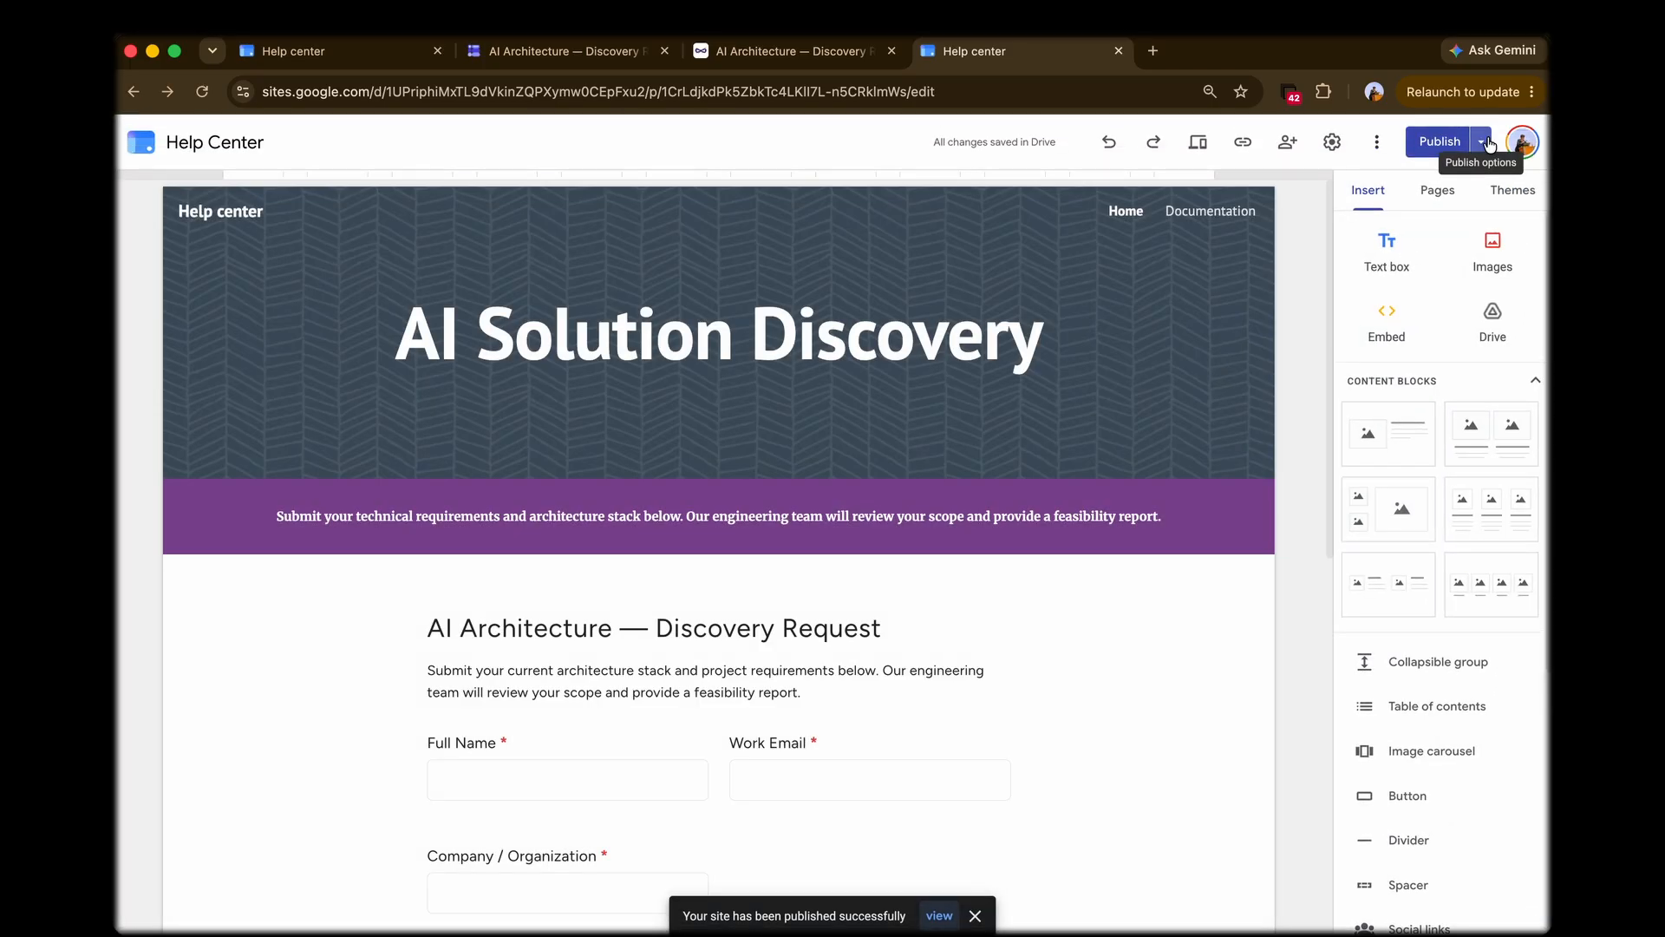
click(939, 915)
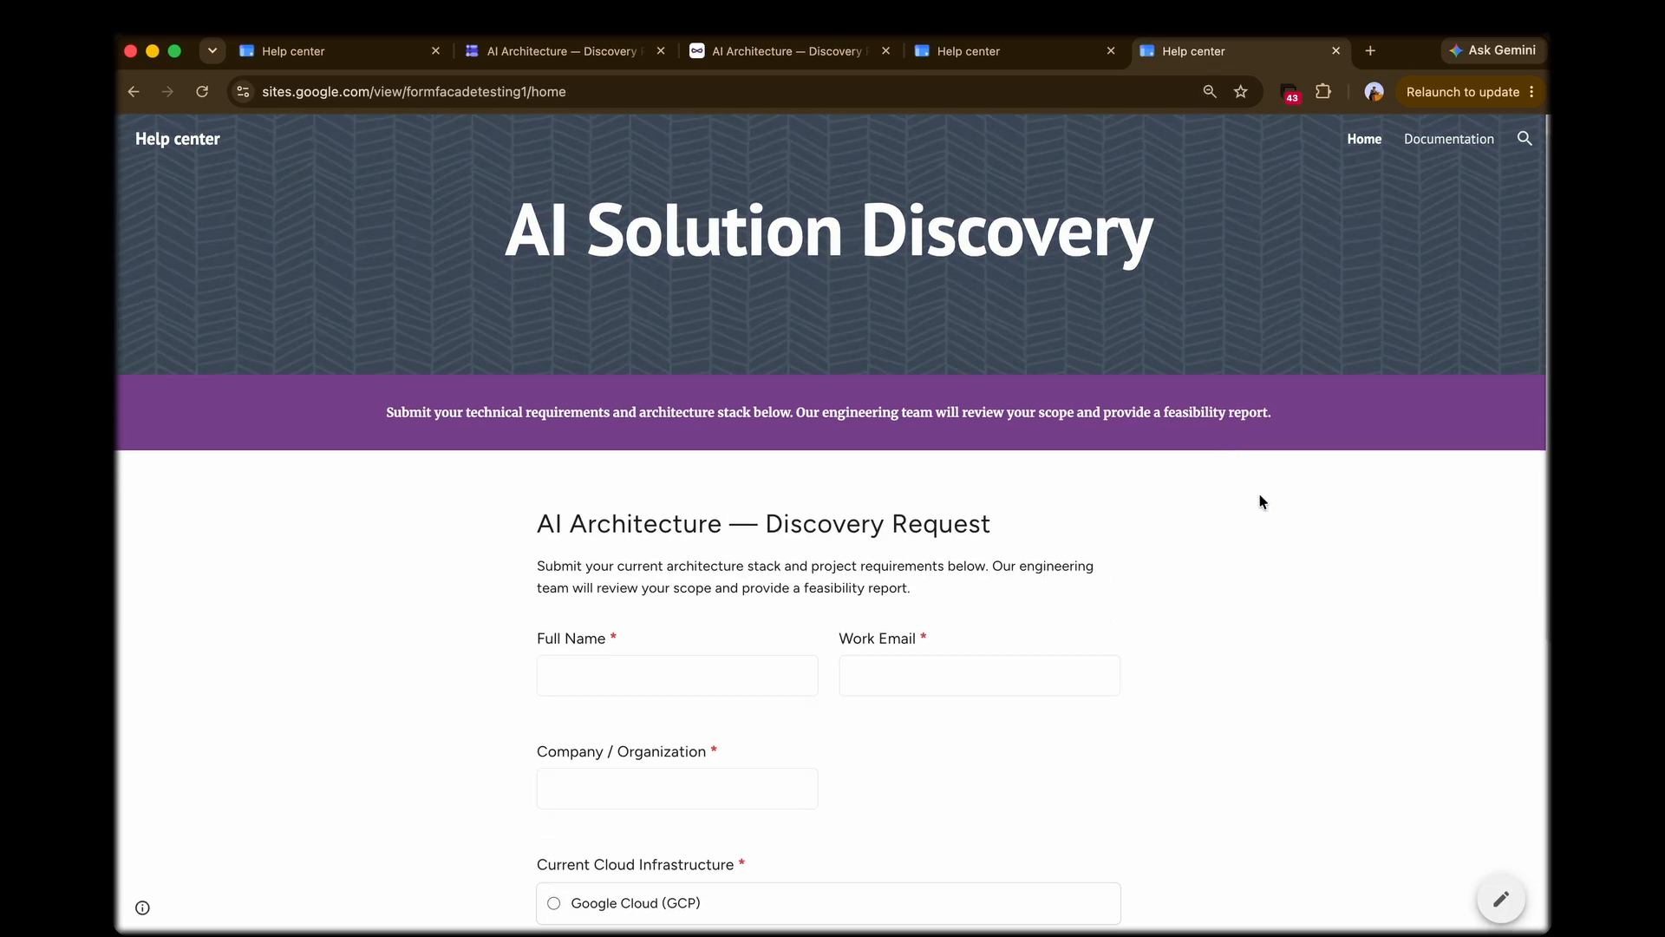
scroll(1261, 498, down, 3)
scroll(1262, 499, up, 3)
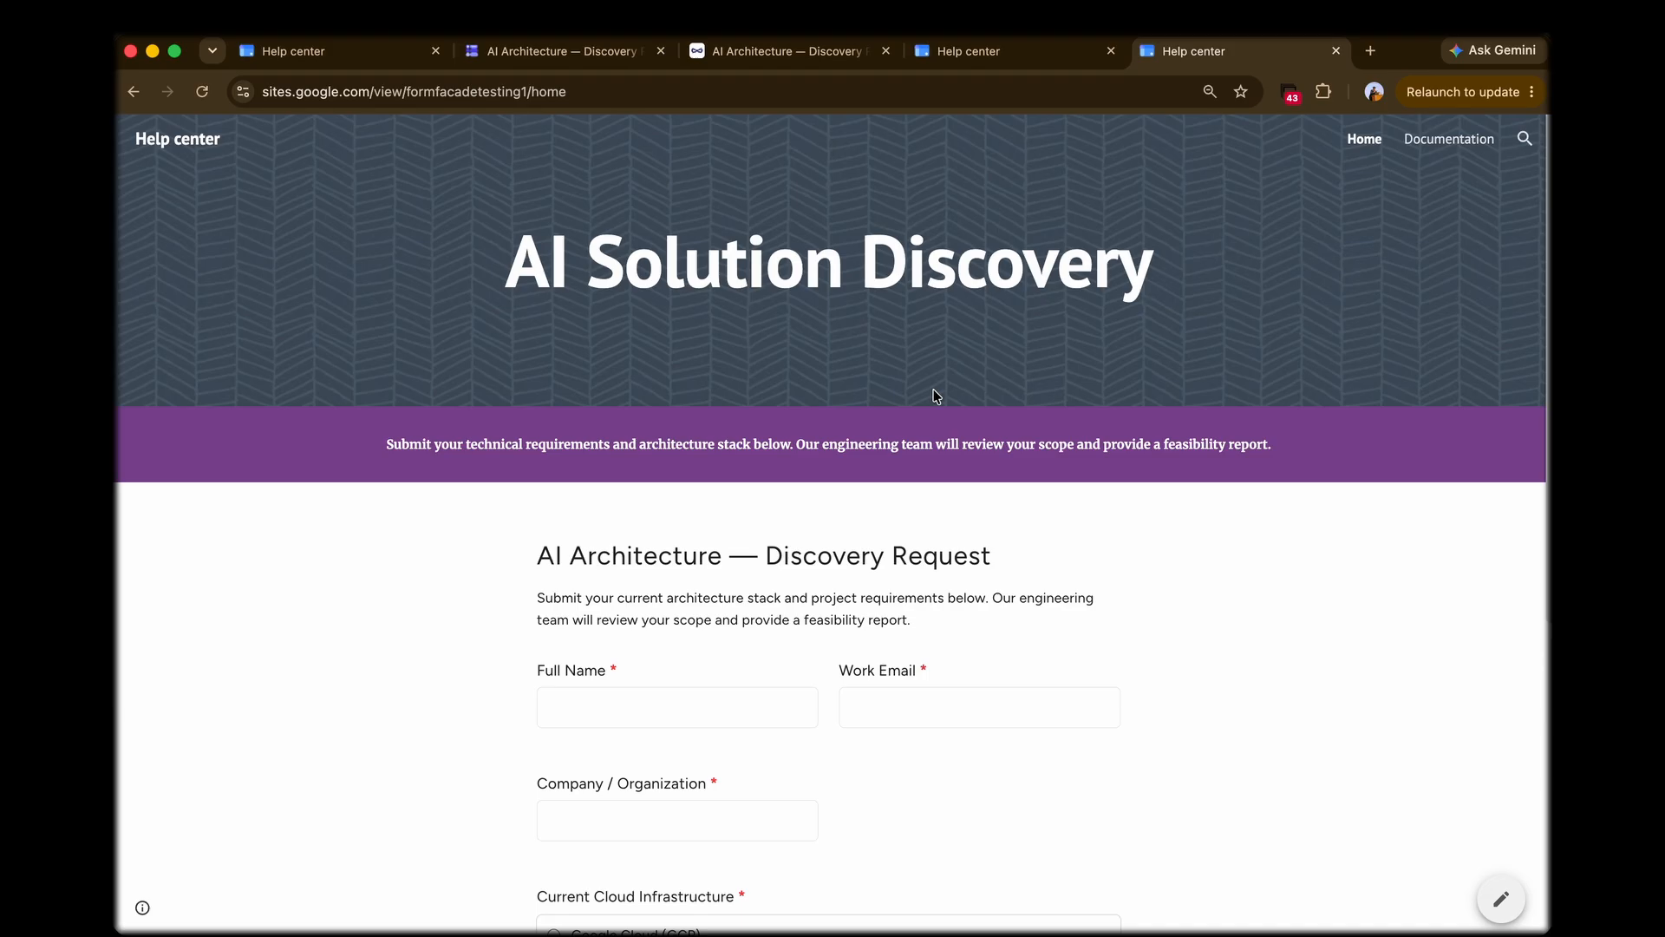
Step: Compare the older published site with the standard Google Form embed against the newly published page with the Formfacade form
click(323, 54)
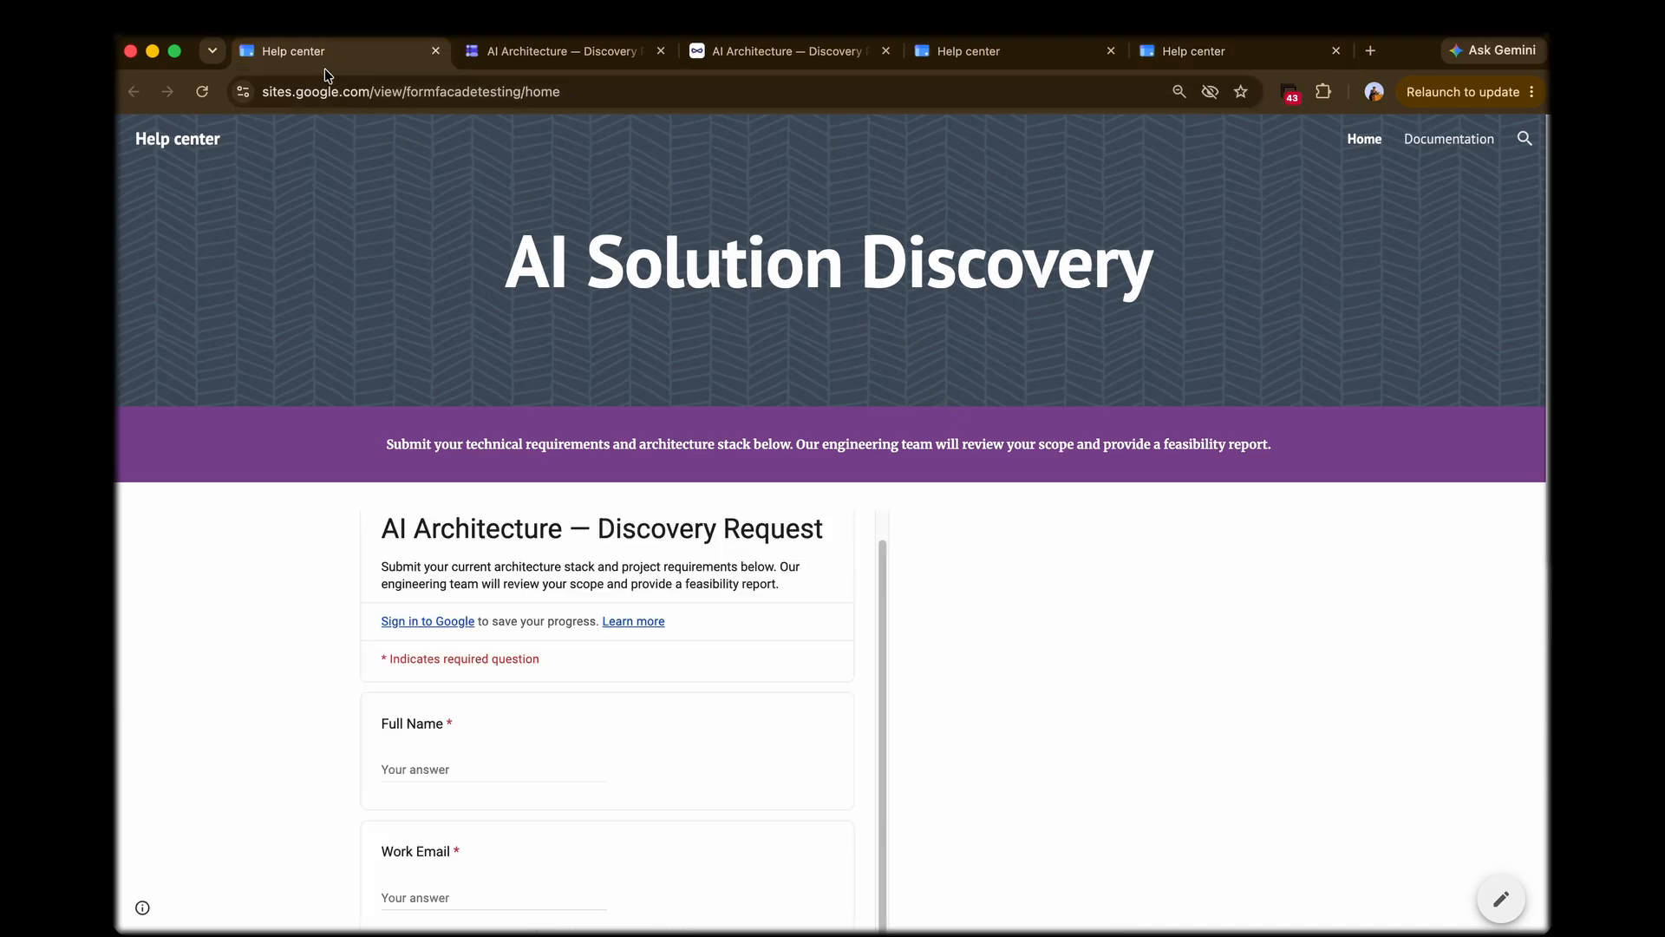
scroll(1076, 729, down, 4)
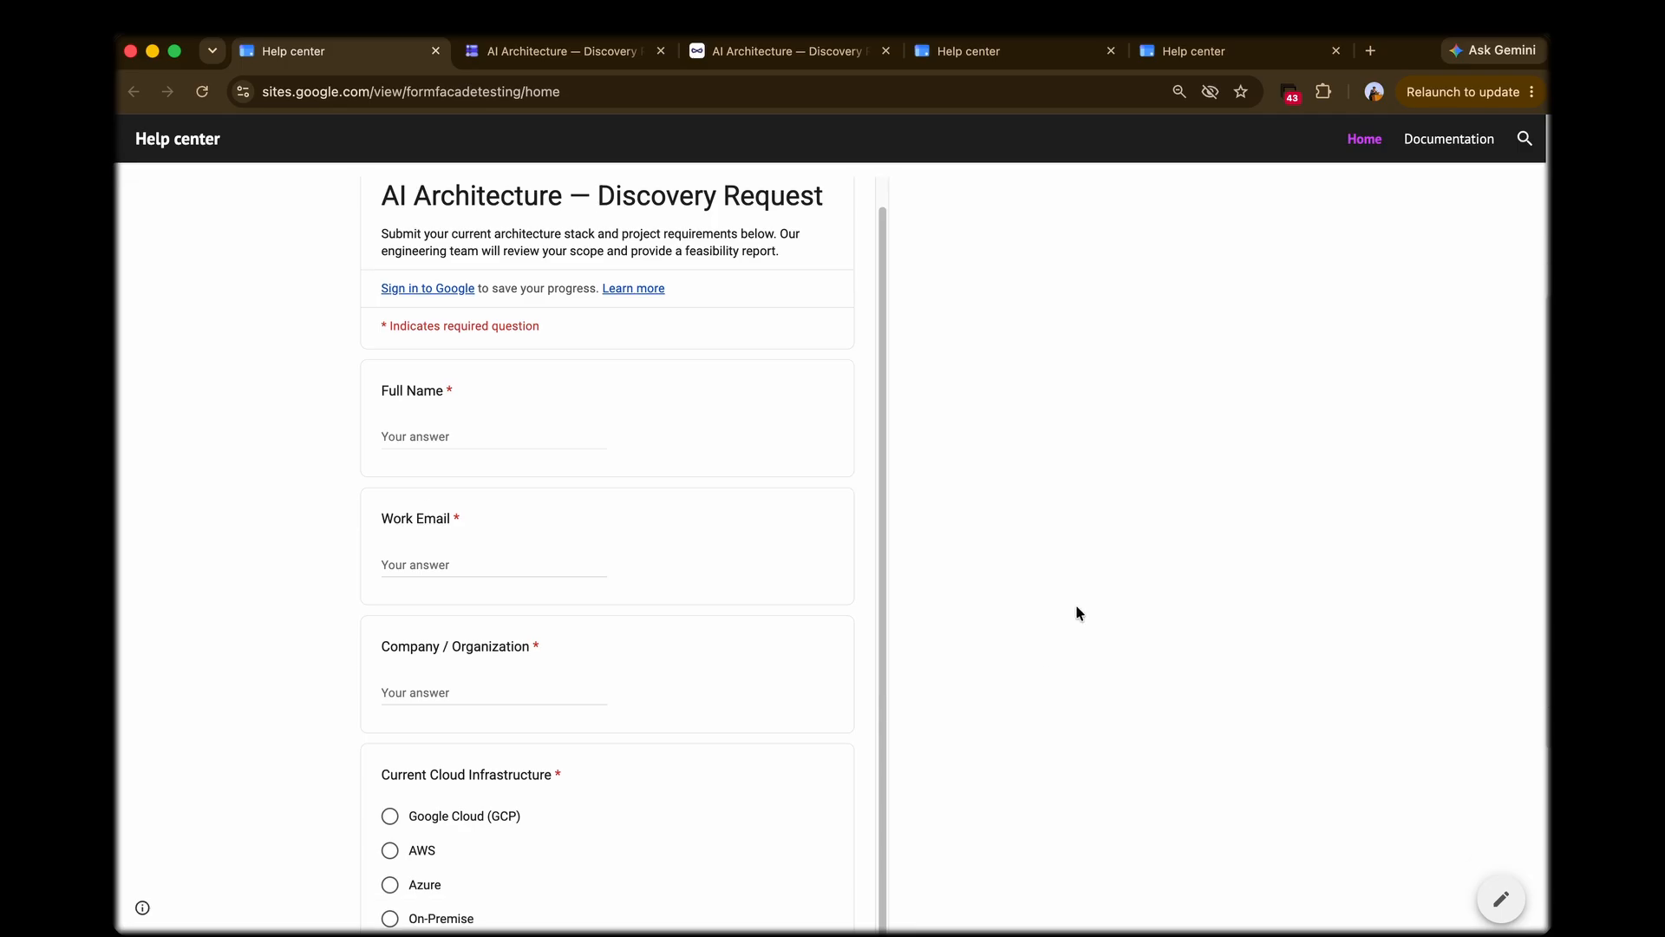
click(1184, 50)
scroll(1157, 762, down, 3)
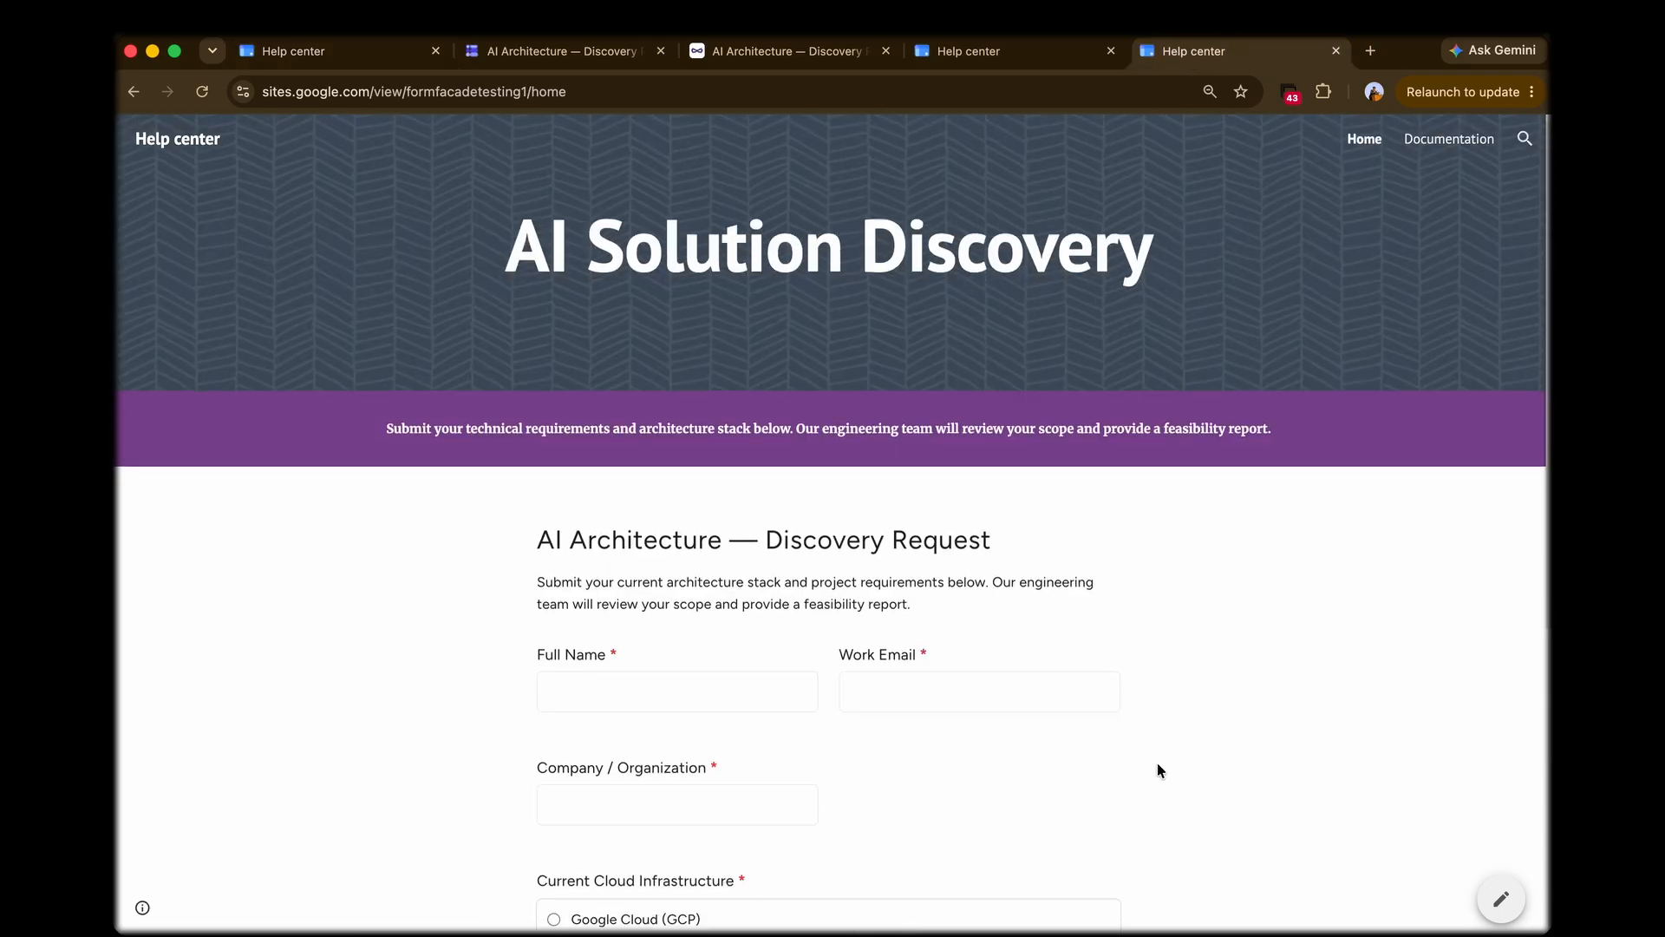